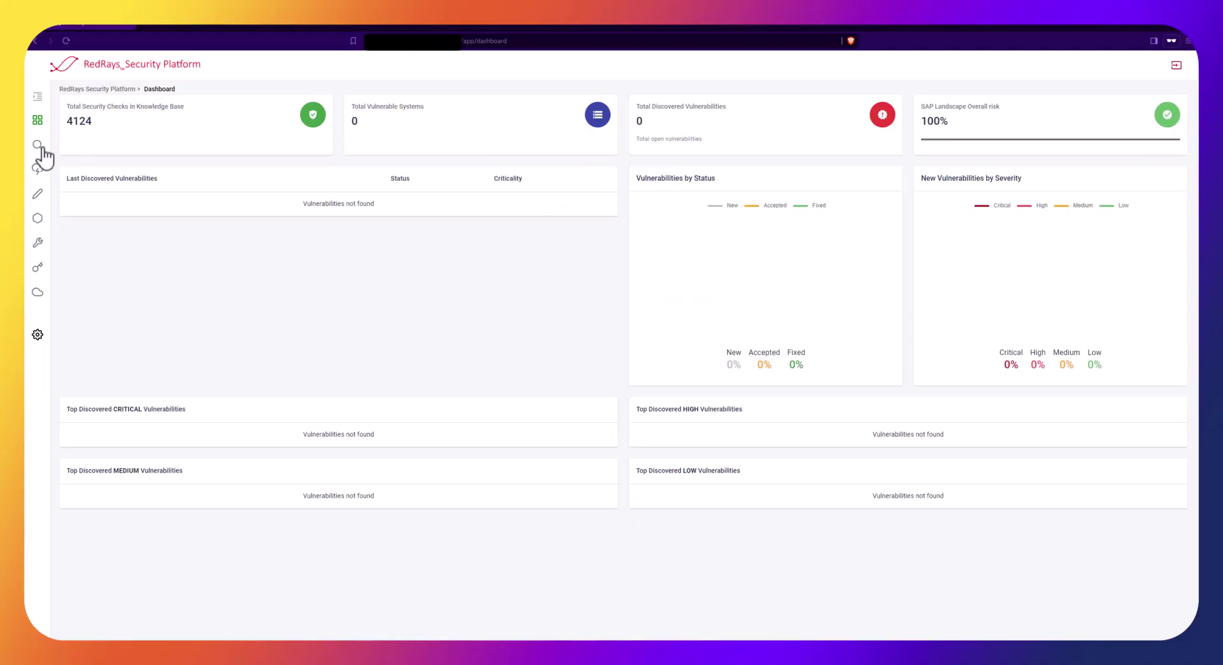
Open the Port Scan page from the left sidebar
{"action": "left_click", "coordinate": [38, 146]}
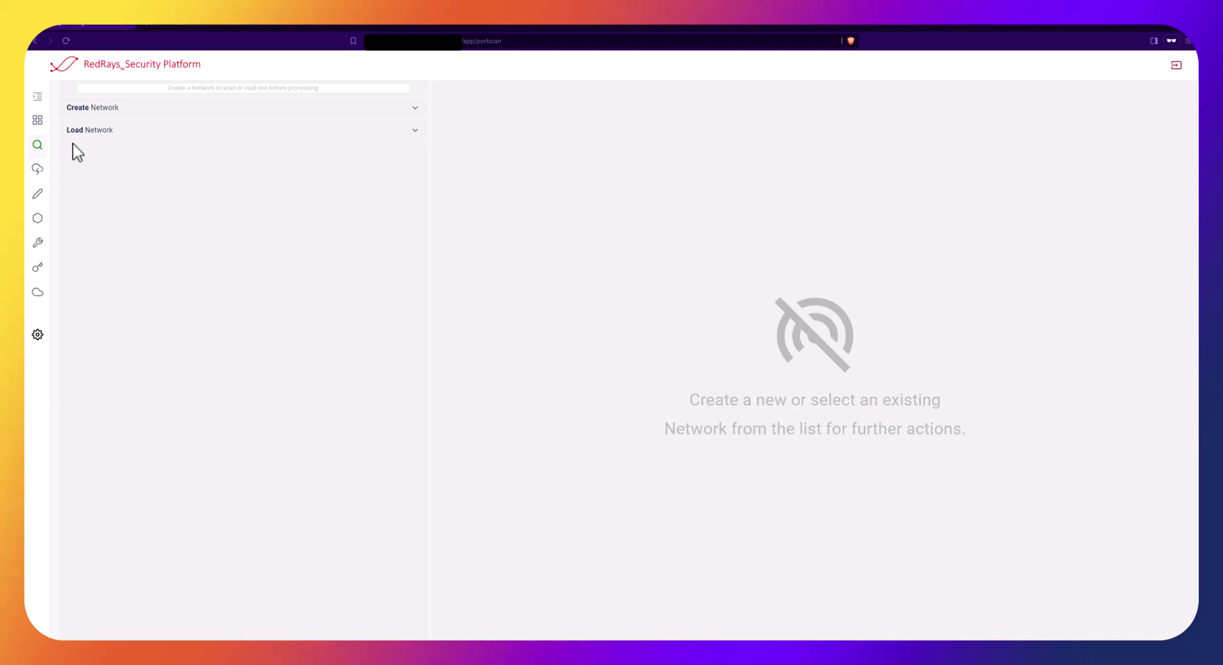
Start a new network with host 40.76.20.69 and its common services instances
{"action": "left_click", "coordinate": [121, 115]}
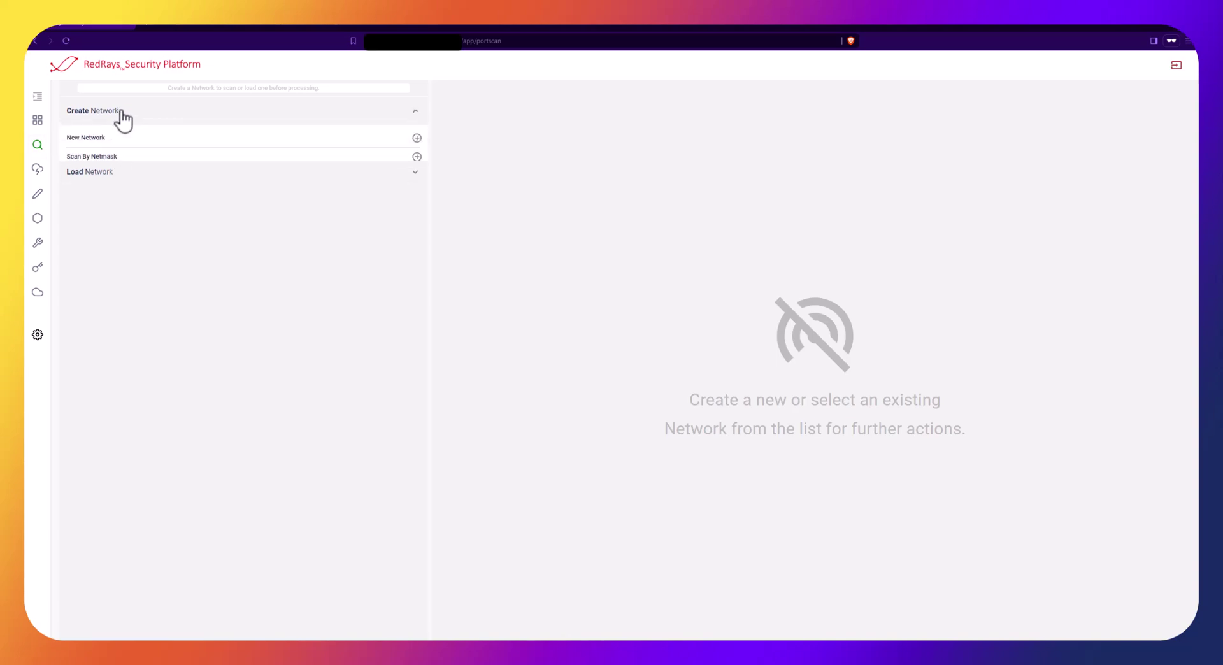
{"action": "left_click", "coordinate": [416, 139]}
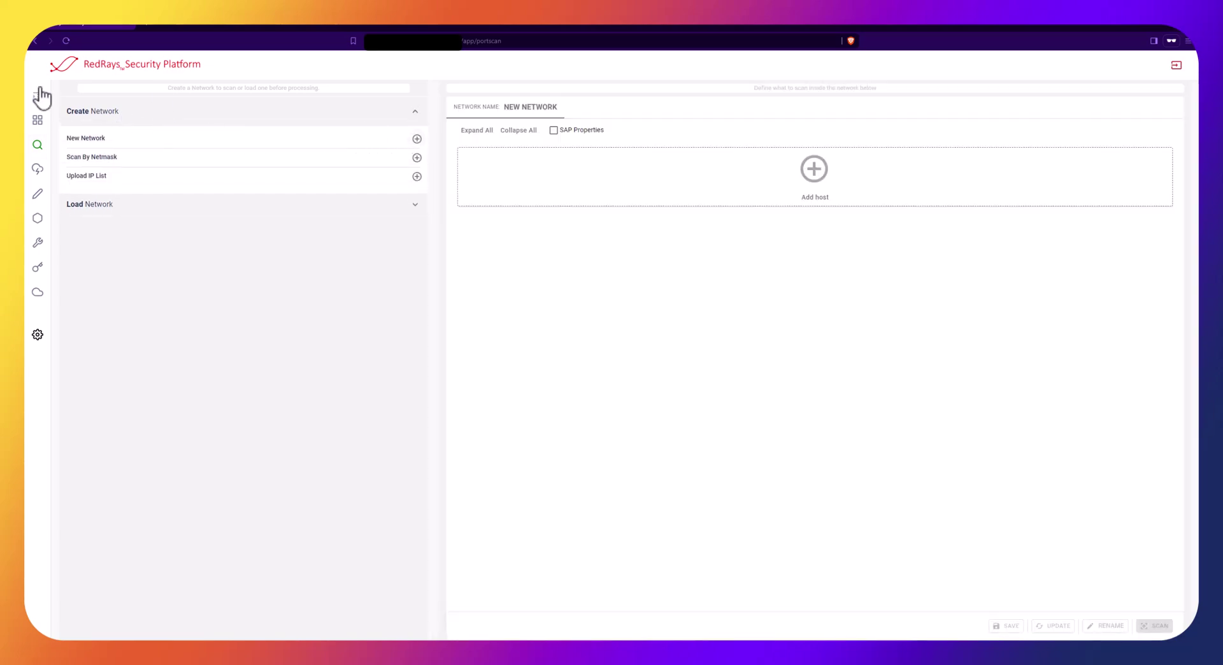
{"action": "left_click", "coordinate": [629, 191]}
{"action": "left_click", "coordinate": [572, 164]}
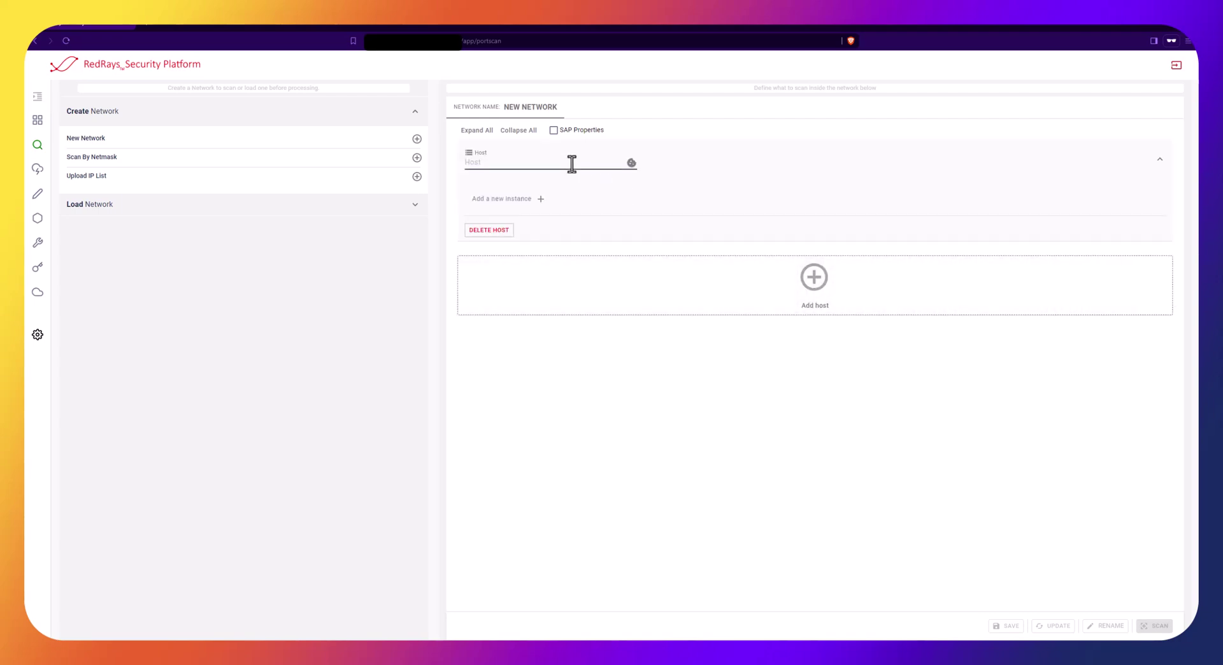
{"action": "type", "text": "40.76.20.69"}
{"action": "left_click", "coordinate": [538, 201]}
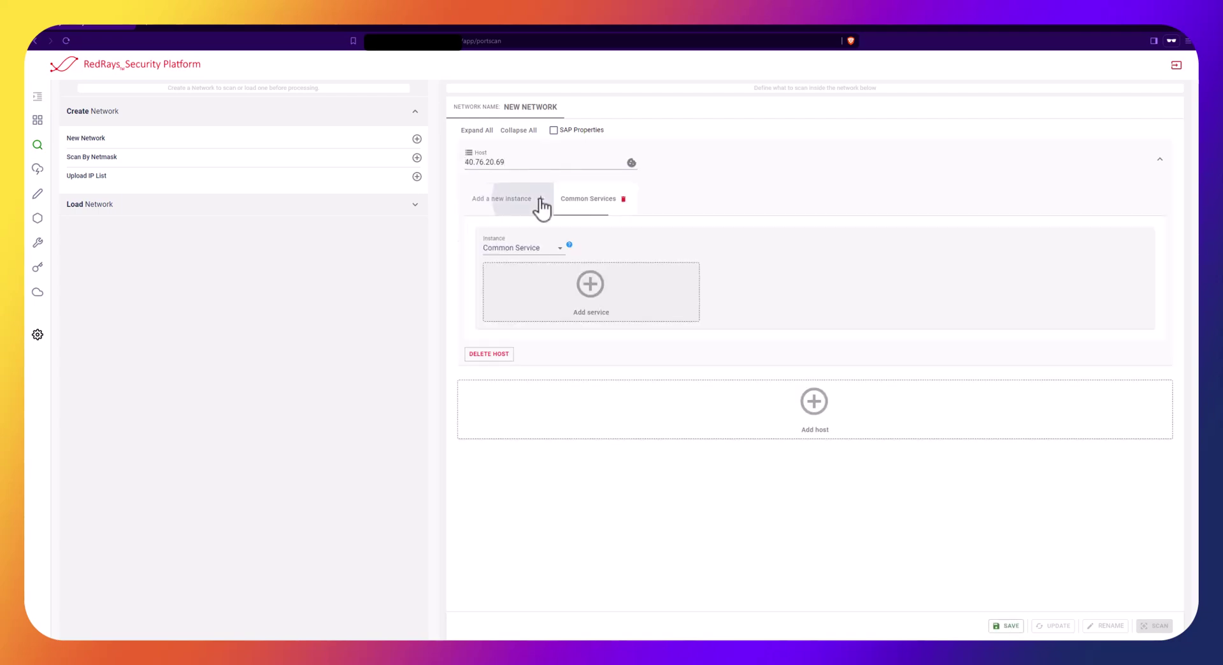
{"action": "left_click", "coordinate": [528, 204]}
{"action": "left_click", "coordinate": [528, 204]}
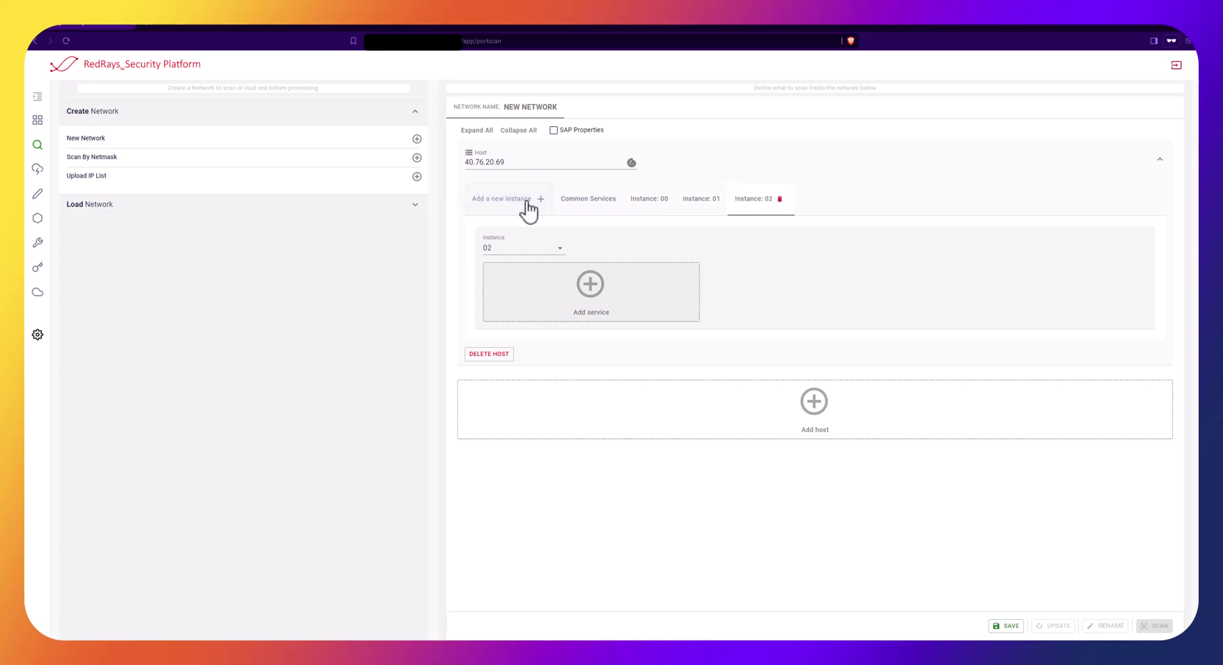
Add host 40.76.19.99 with instances 00–04, and give the first host instances 03 and 04
{"action": "left_click", "coordinate": [573, 430]}
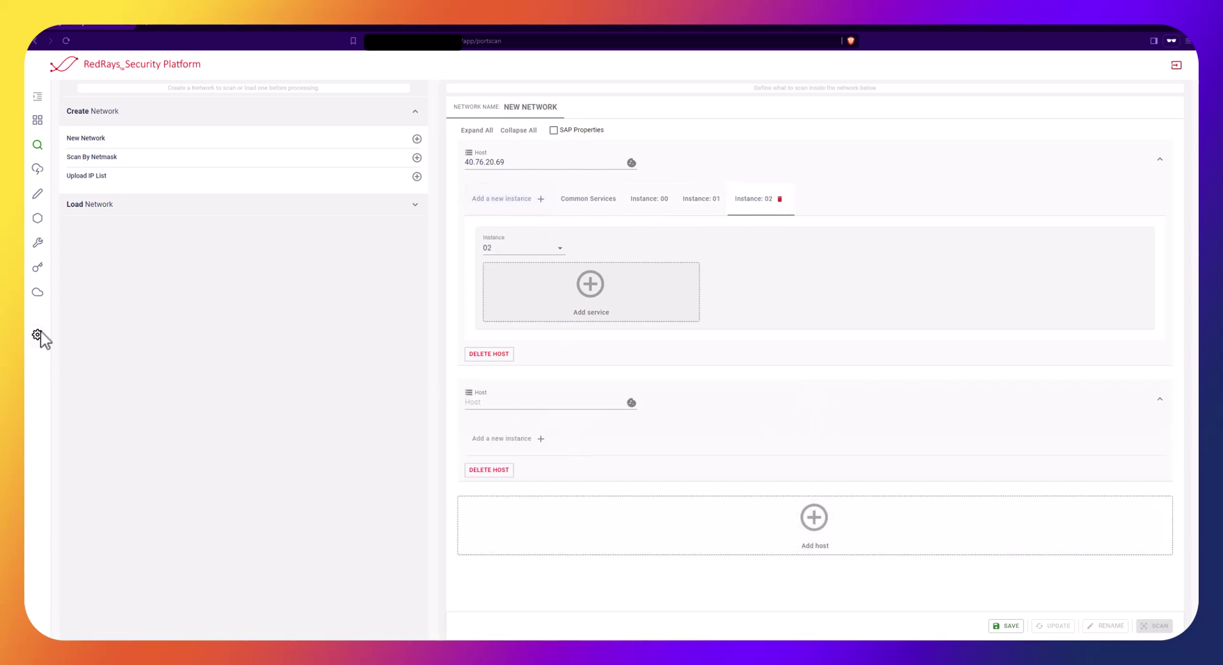
{"action": "left_click", "coordinate": [537, 404]}
{"action": "type", "text": "40.76.19.99"}
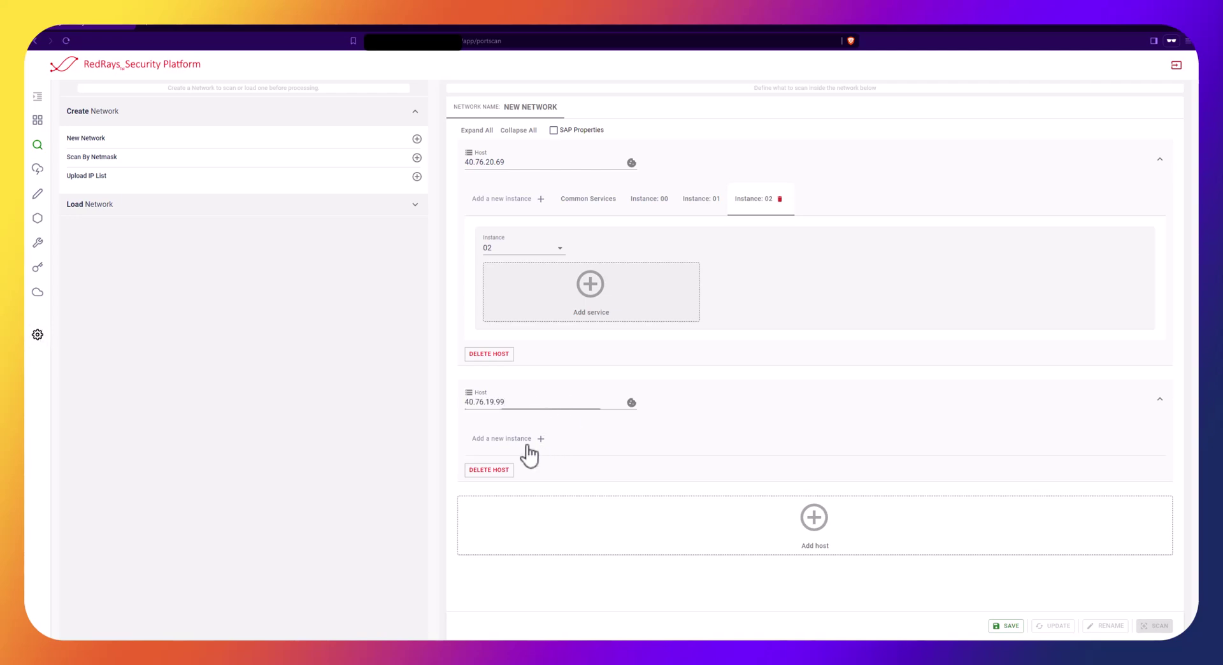
{"action": "left_click", "coordinate": [525, 446]}
{"action": "left_click", "coordinate": [525, 446]}
{"action": "left_click", "coordinate": [525, 446]}
{"action": "left_click", "coordinate": [526, 446]}
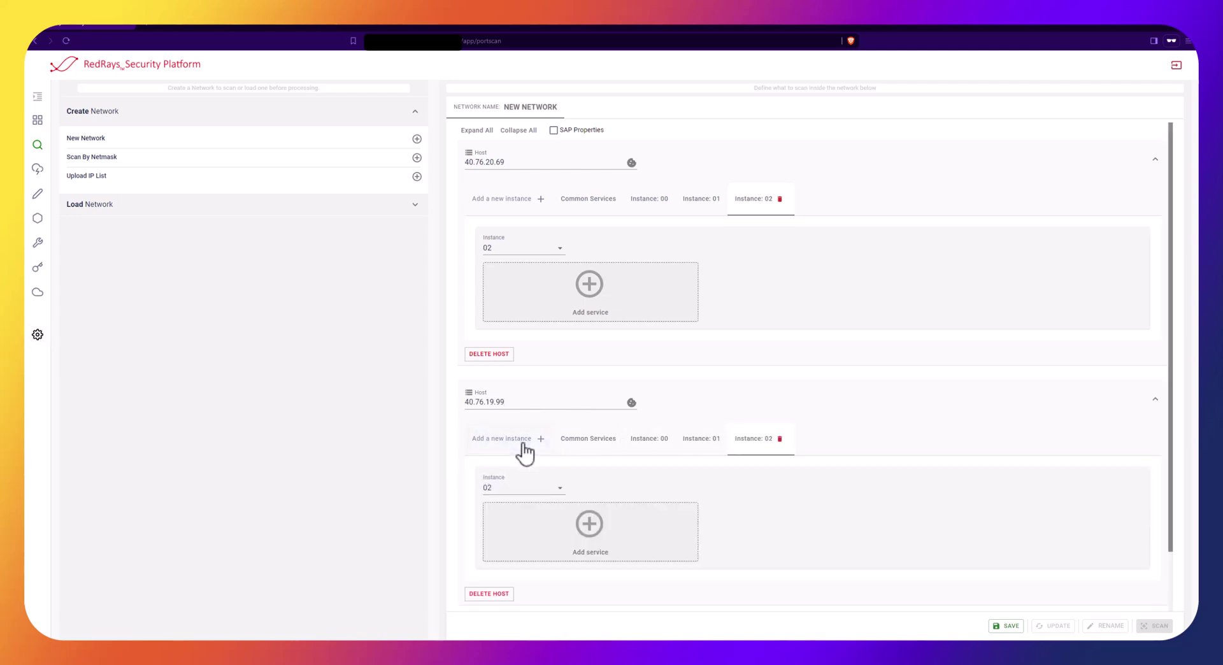
{"action": "left_click", "coordinate": [525, 446]}
{"action": "left_click", "coordinate": [524, 446]}
{"action": "left_click", "coordinate": [508, 202]}
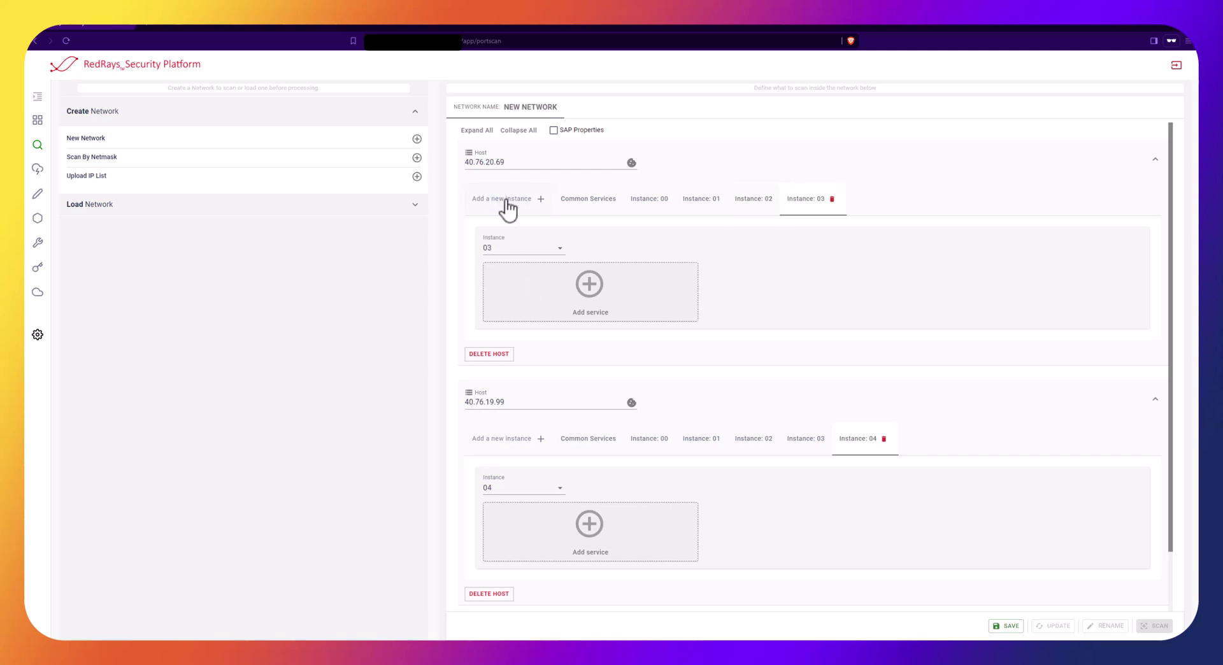
{"action": "left_click", "coordinate": [507, 201]}
Name the new landscape 'SAP VA', apply it, and launch its port scan
{"action": "left_click", "coordinate": [1014, 627]}
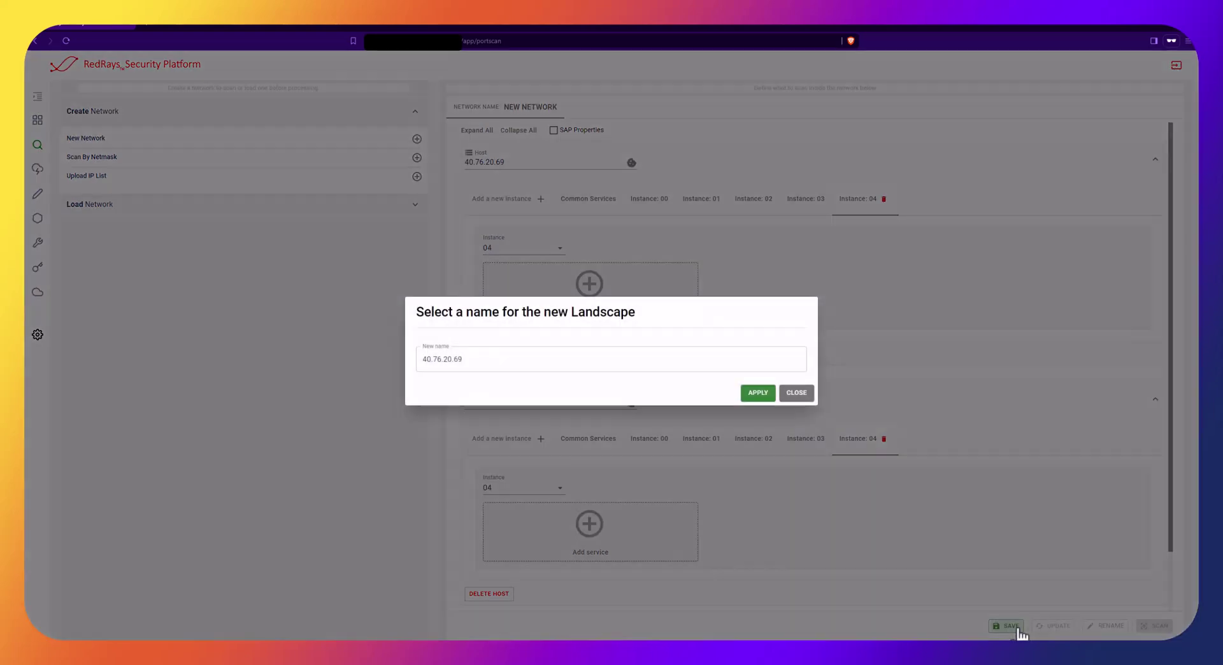
{"action": "left_click_drag", "start_coordinate": [570, 366], "coordinate": [391, 358]}
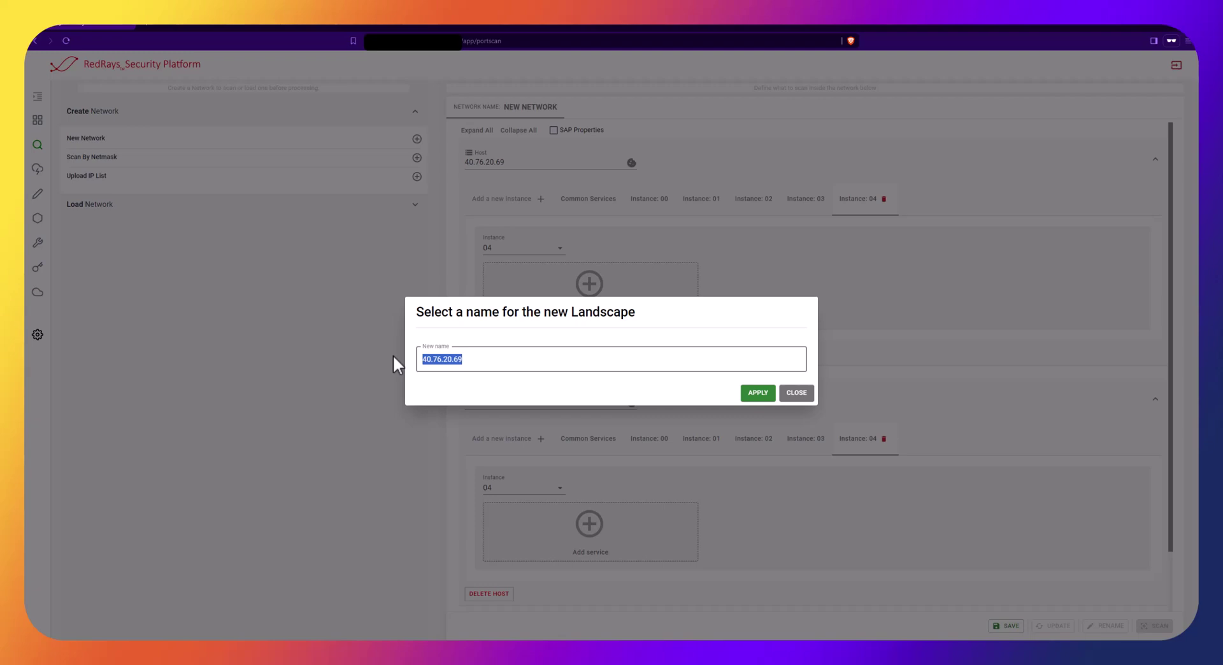
{"action": "type", "text": "SAP VA"}
{"action": "left_click", "coordinate": [770, 395]}
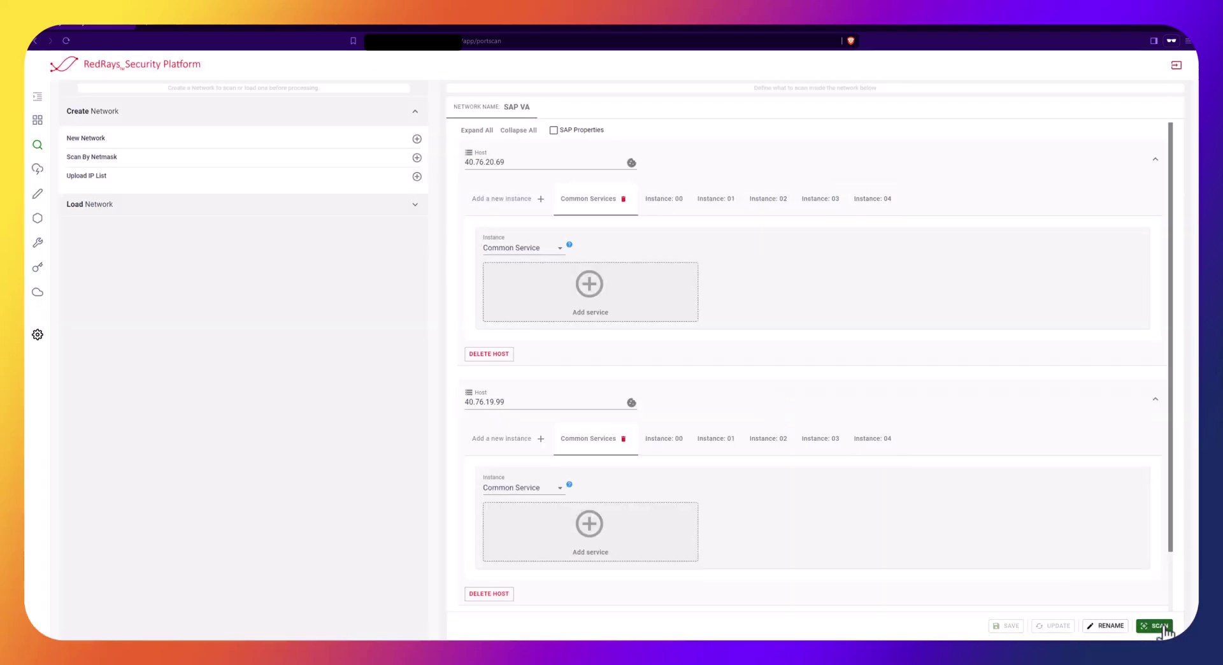
{"action": "left_click", "coordinate": [1160, 626]}
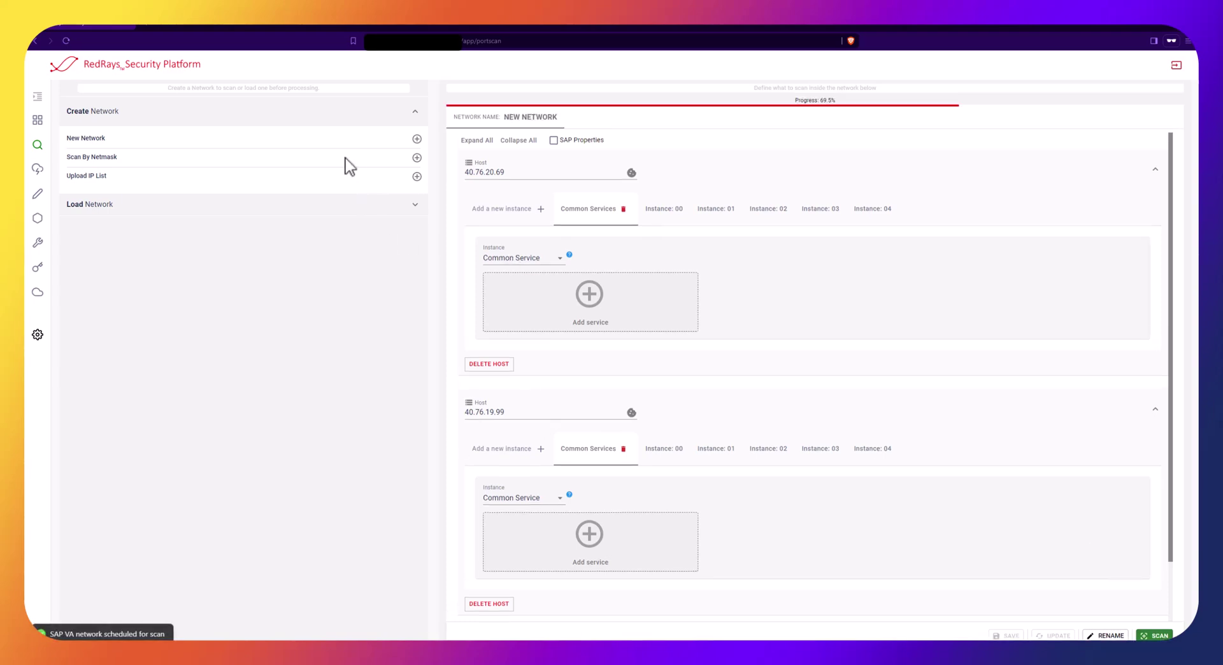
Load SAP VA and review both hosts' discovered services, e.g. SAP Cloud Connector on 8443
{"action": "left_click", "coordinate": [383, 205]}
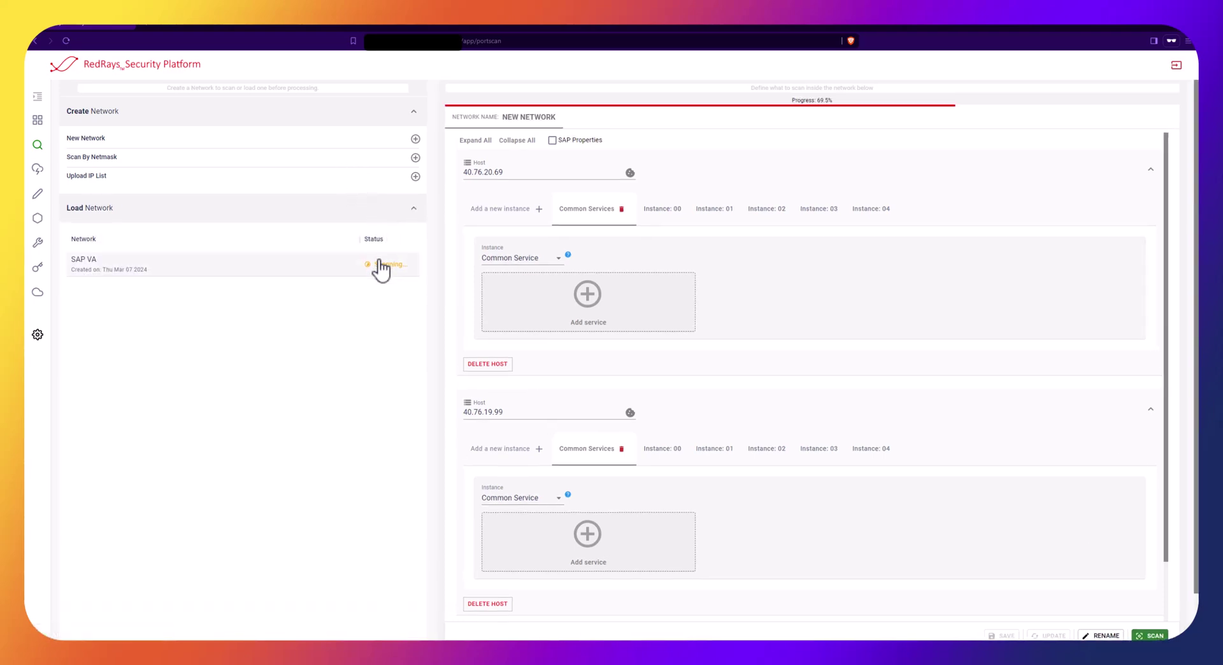
{"action": "left_click", "coordinate": [382, 268]}
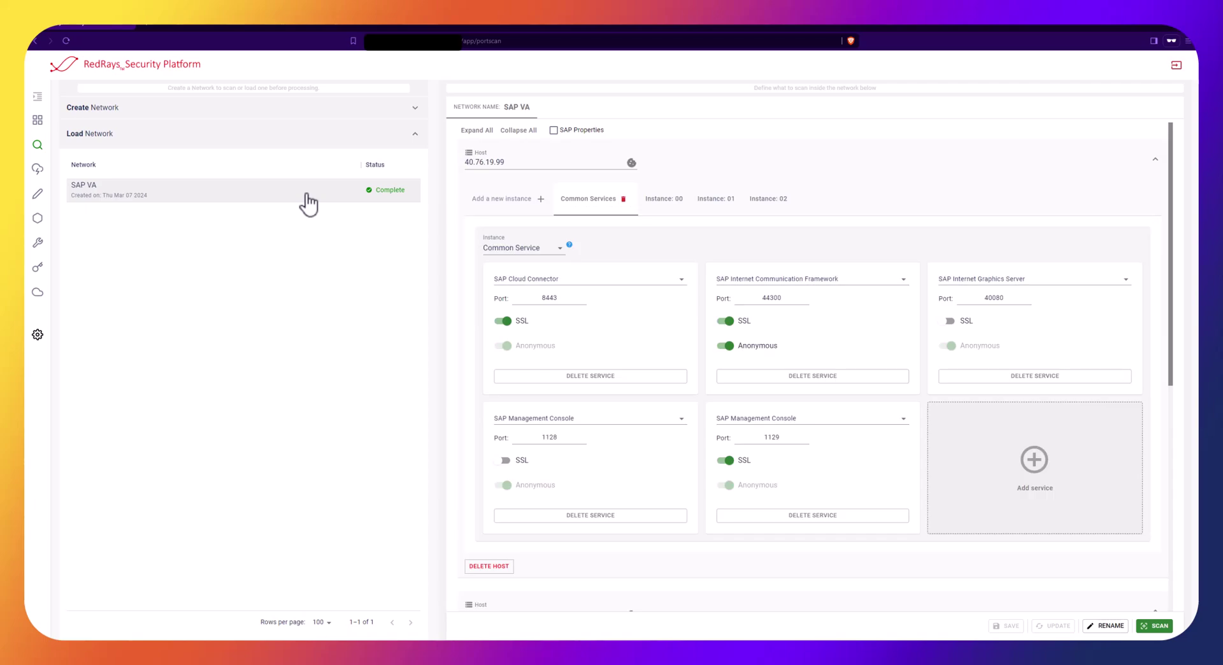
{"action": "scroll", "coordinate": [788, 349], "scroll_direction": "down", "scroll_amount": 2}
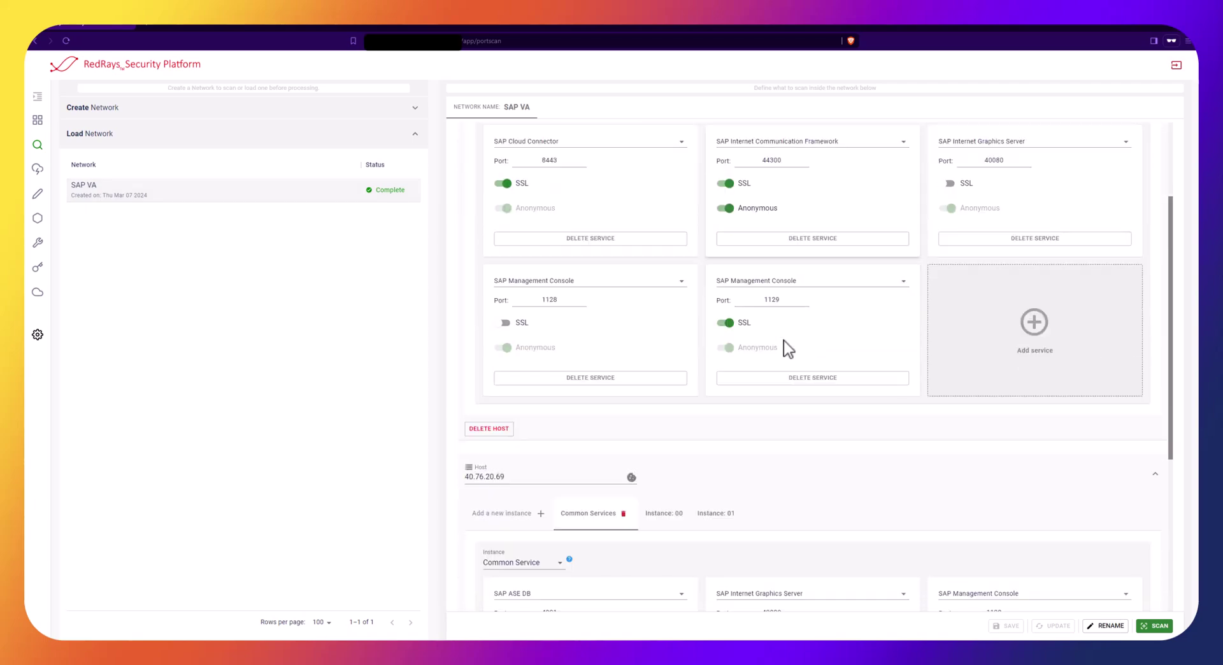
{"action": "scroll", "coordinate": [784, 340], "scroll_direction": "down", "scroll_amount": 3}
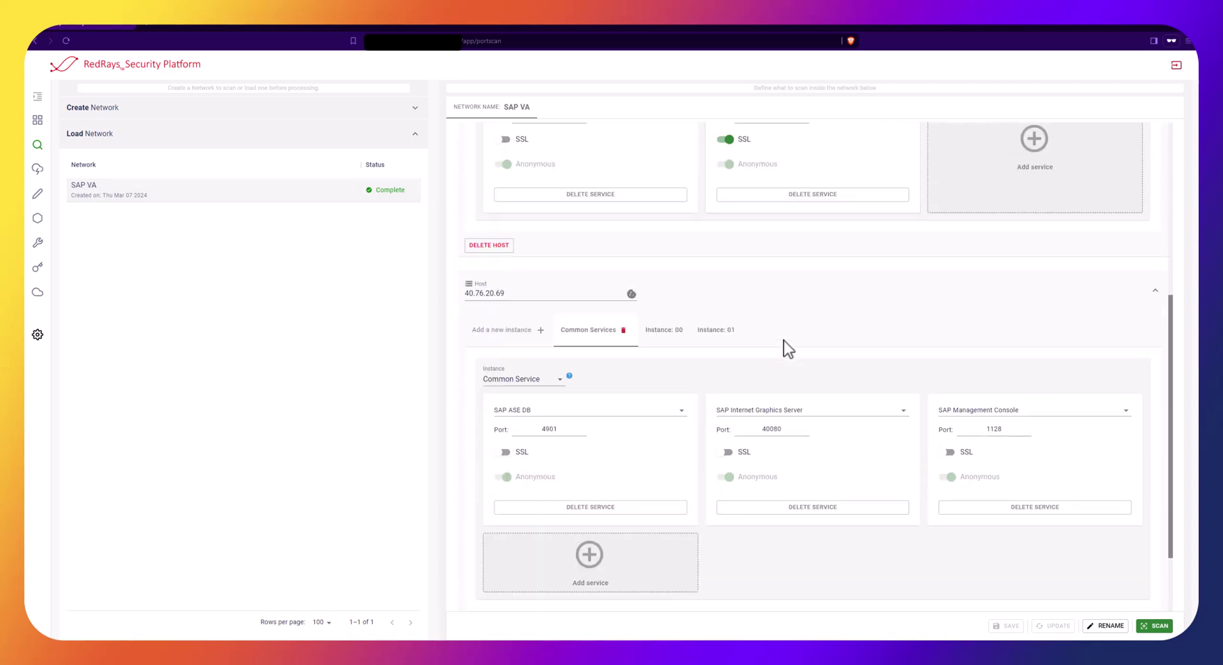
{"action": "scroll", "coordinate": [788, 349], "scroll_direction": "down", "scroll_amount": 2}
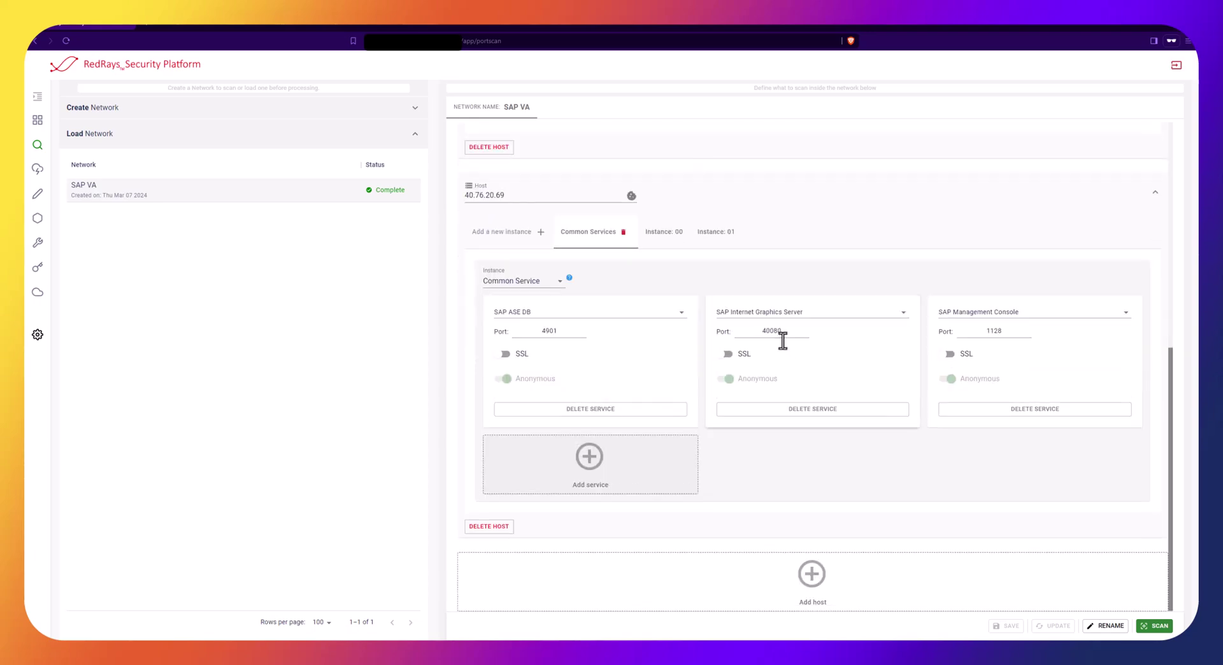
{"action": "scroll", "coordinate": [783, 344], "scroll_direction": "up", "scroll_amount": 8}
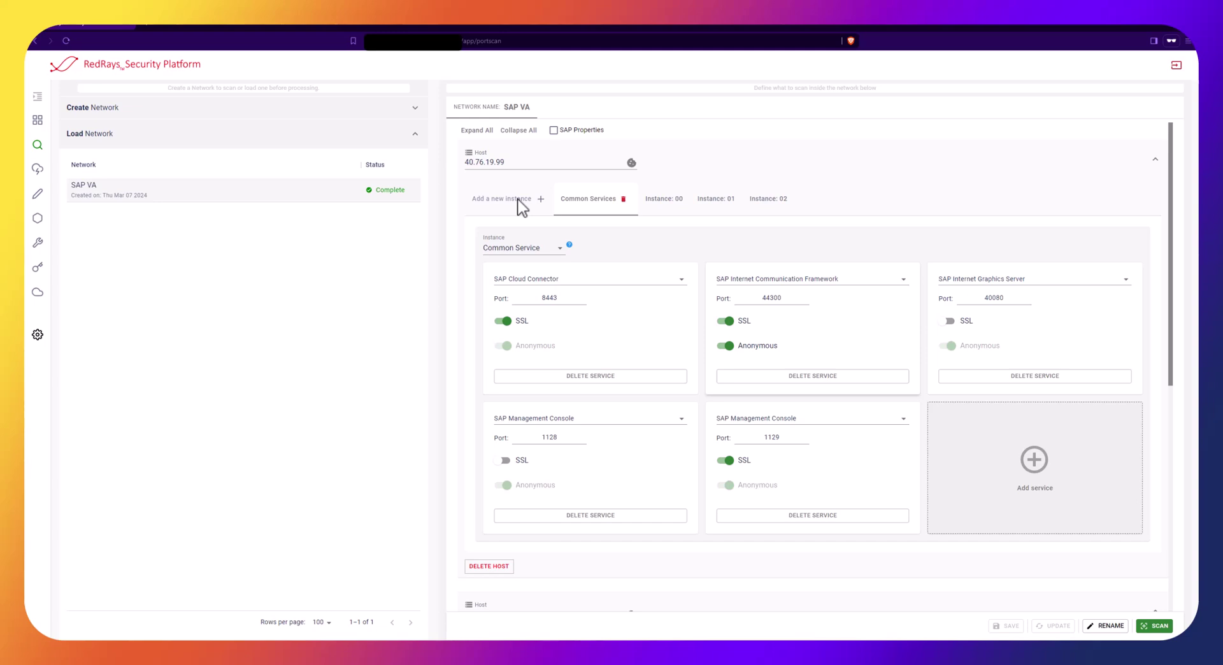
Select SAP VA on the Vulnerability Assessment page and run a scan until the report is ready
{"action": "left_click", "coordinate": [38, 170]}
{"action": "left_click", "coordinate": [86, 110]}
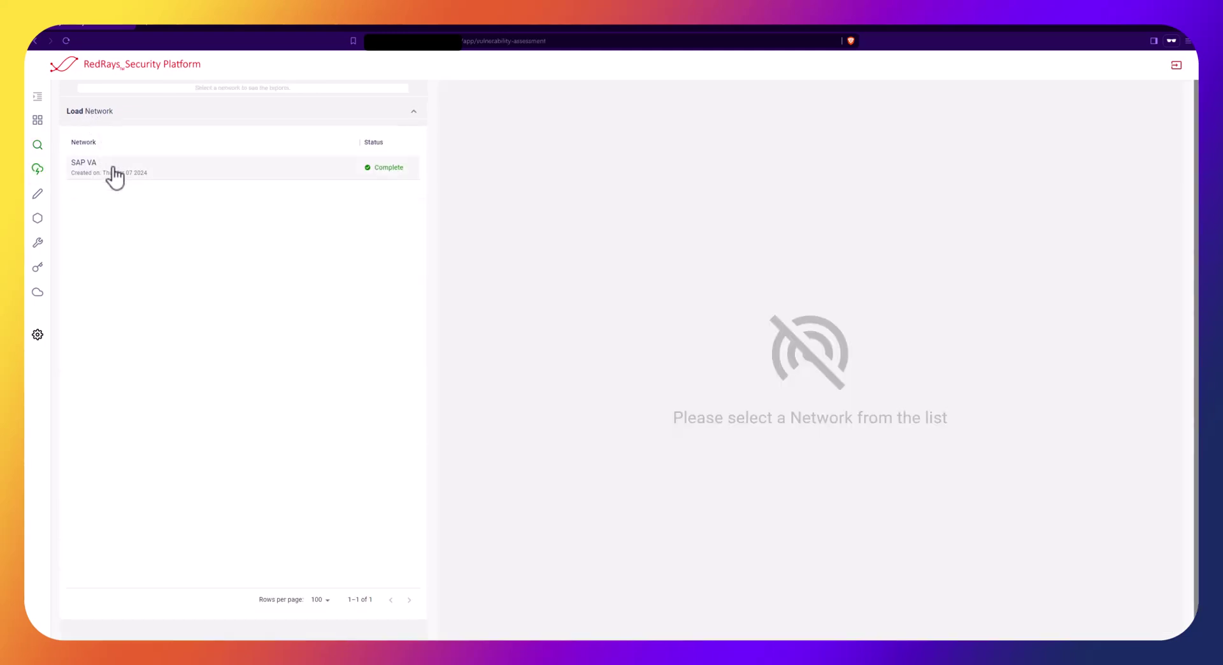
{"action": "left_click", "coordinate": [114, 172]}
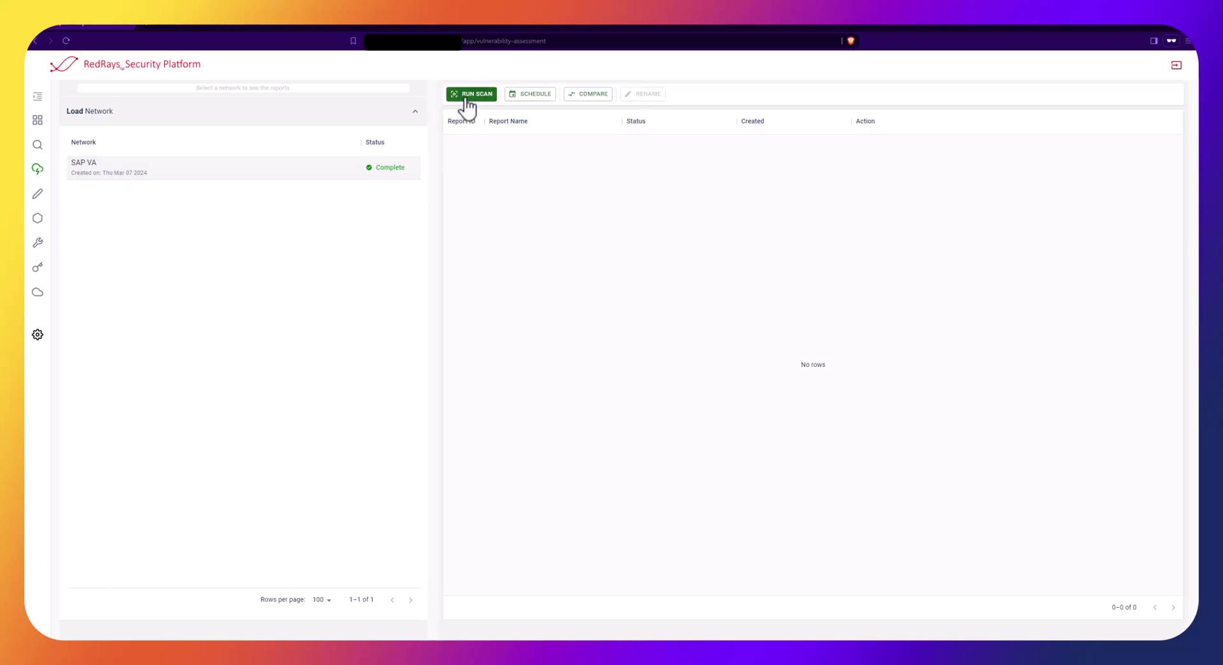
{"action": "left_click", "coordinate": [470, 96]}
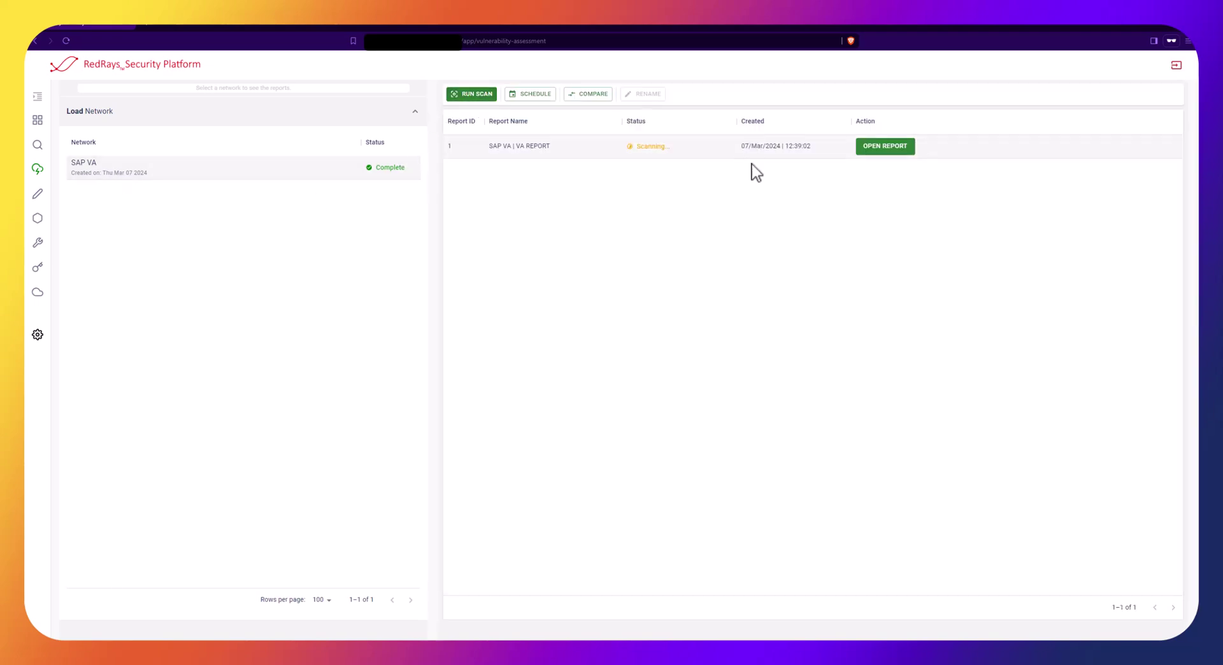
{"action": "mouse_move", "coordinate": [664, 148]}
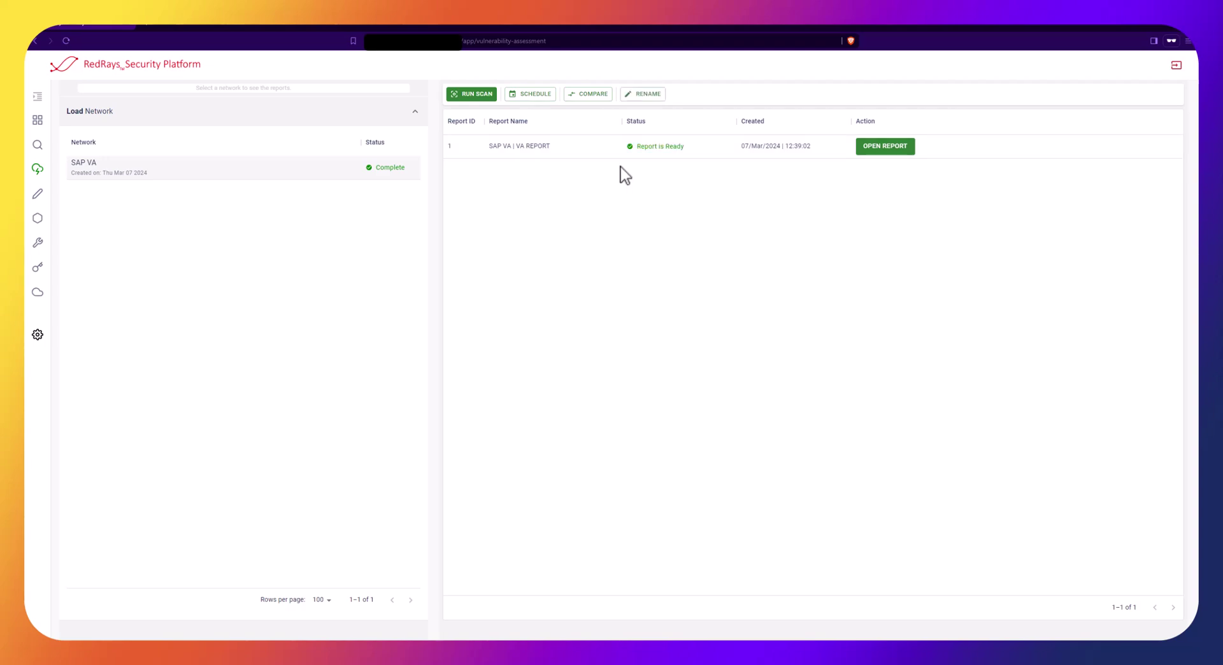
Open the SAP VA report, show 500 rows sorted by severity, and view the SSRF finding
{"action": "left_click", "coordinate": [883, 147]}
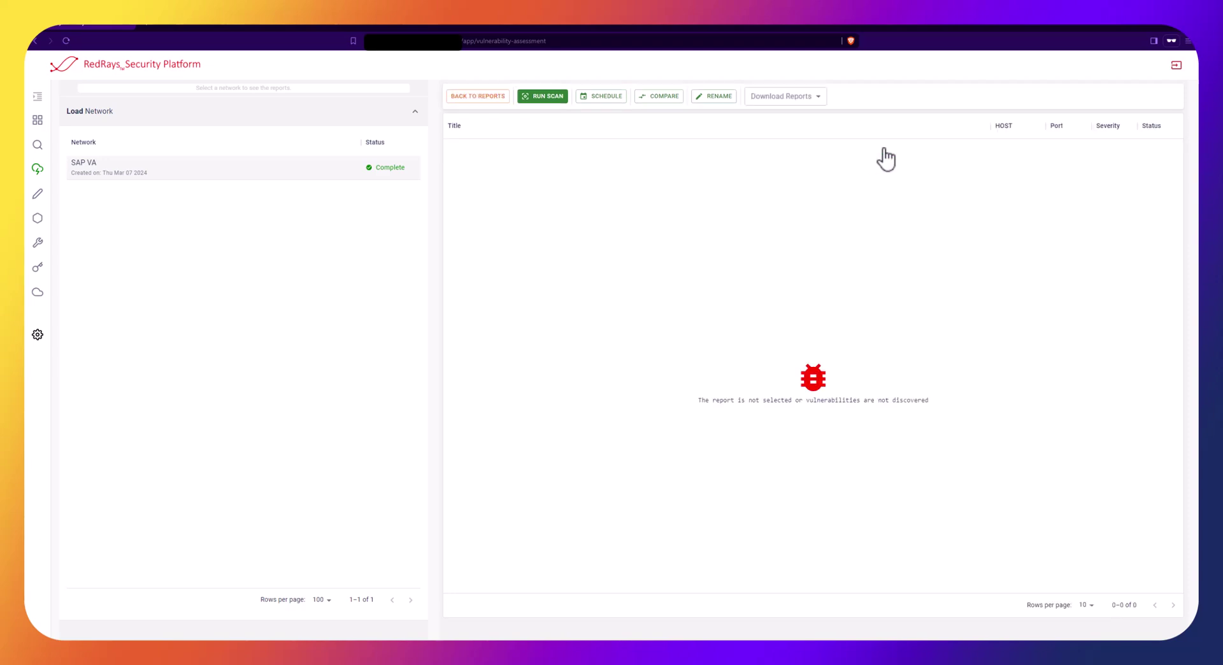
{"action": "left_click", "coordinate": [1078, 605]}
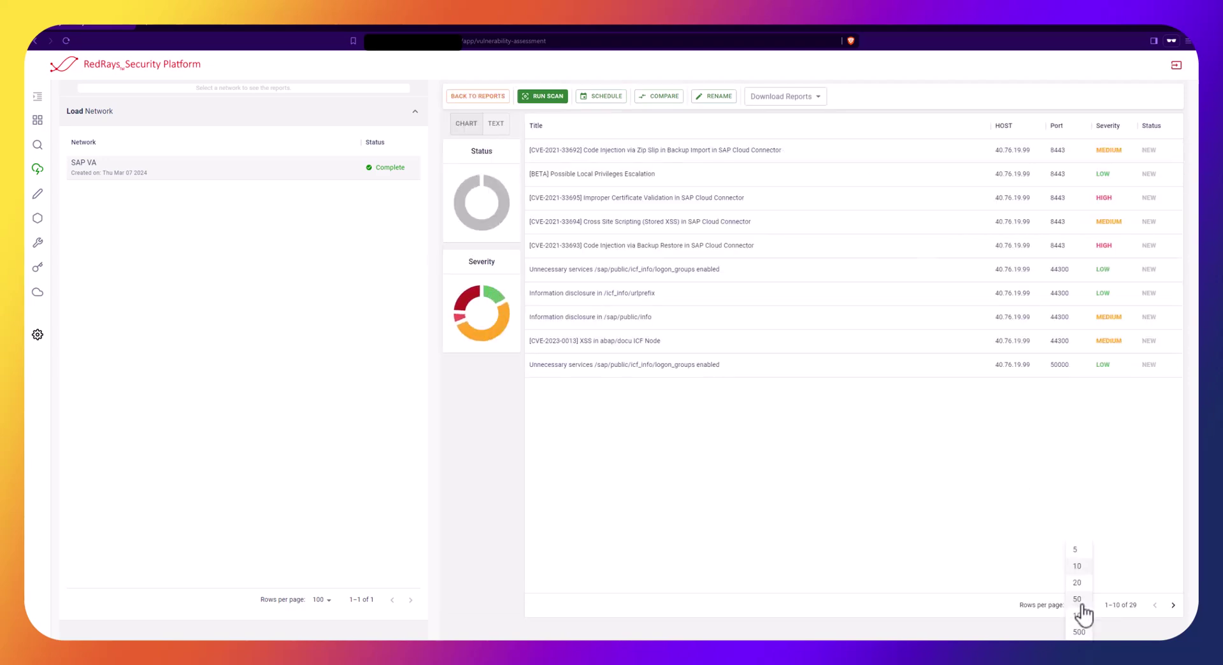
{"action": "left_click", "coordinate": [1080, 631]}
{"action": "left_click", "coordinate": [1109, 129]}
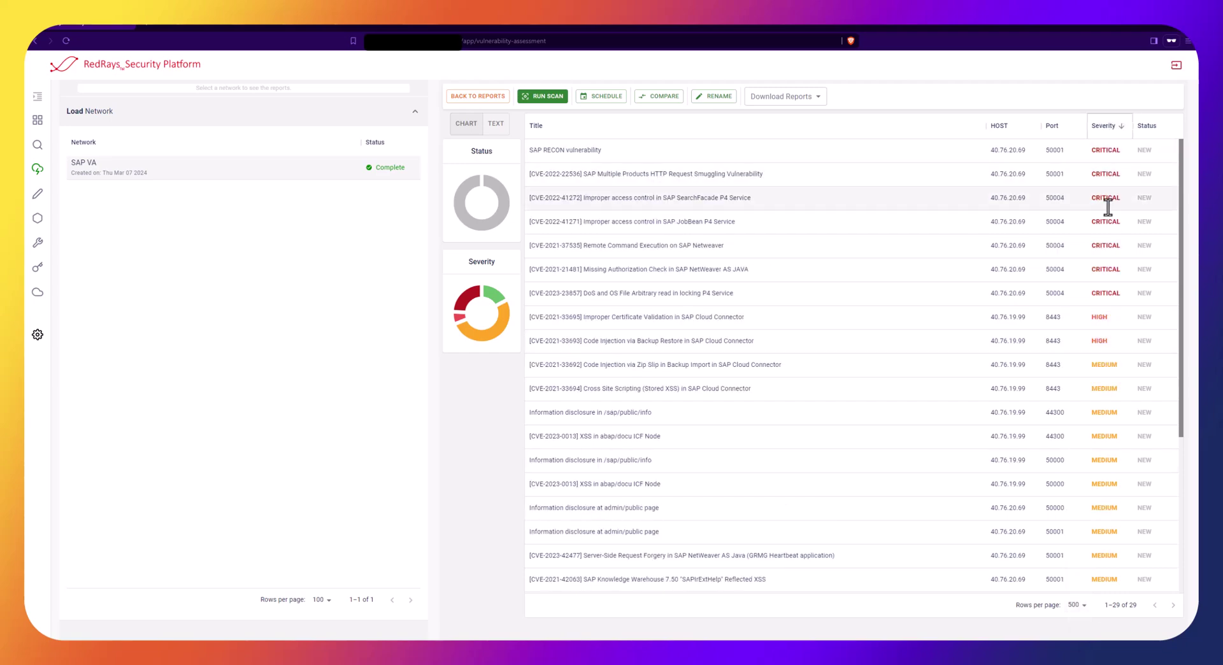
{"action": "left_click", "coordinate": [761, 389]}
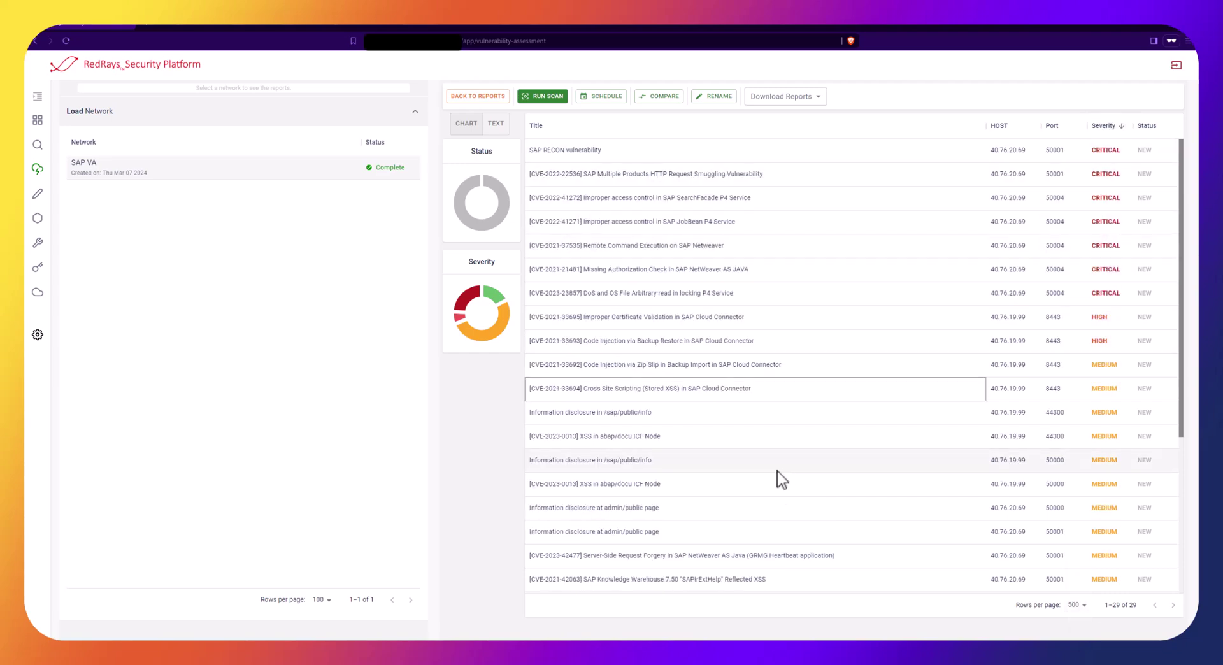
{"action": "scroll", "coordinate": [773, 519], "scroll_direction": "down", "scroll_amount": 1}
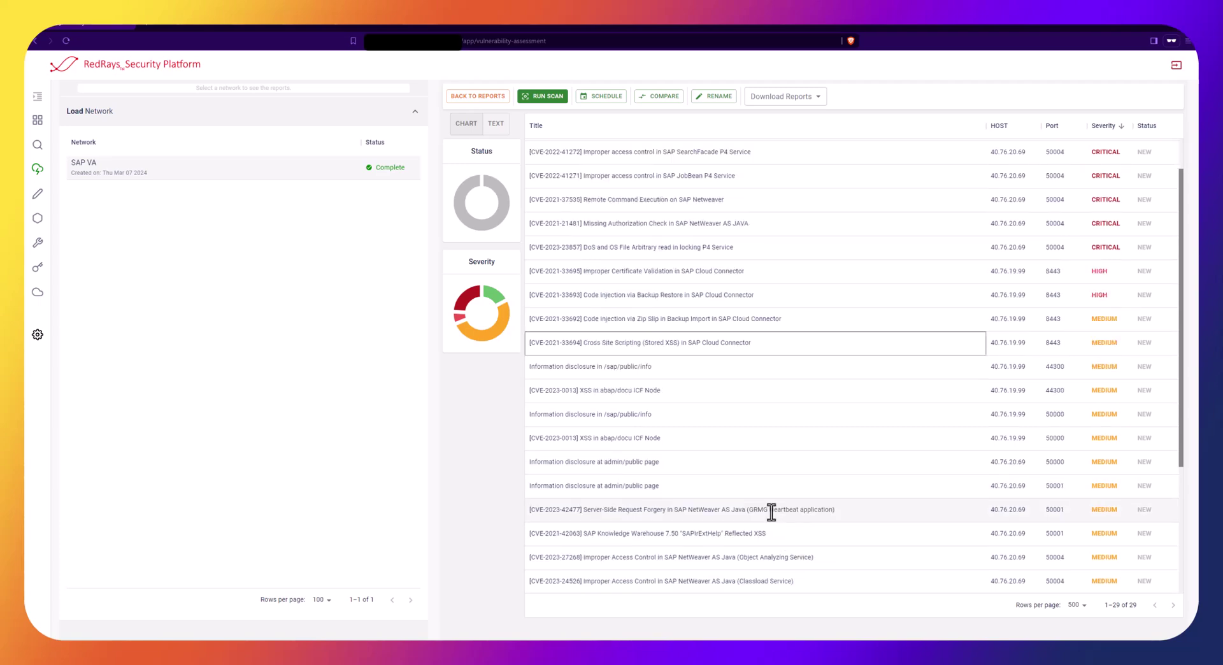
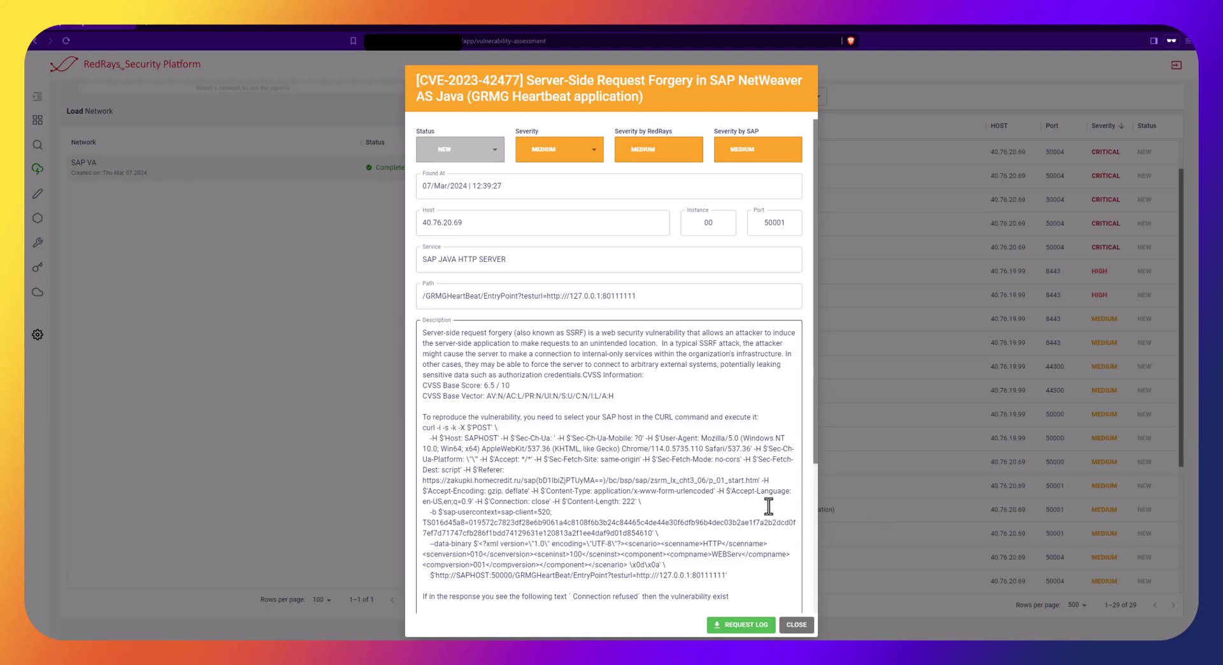
Change the CVE-2023-42477 SSRF finding's severity from MEDIUM to CRITICAL, keeping its status NEW
{"action": "left_click", "coordinate": [494, 152]}
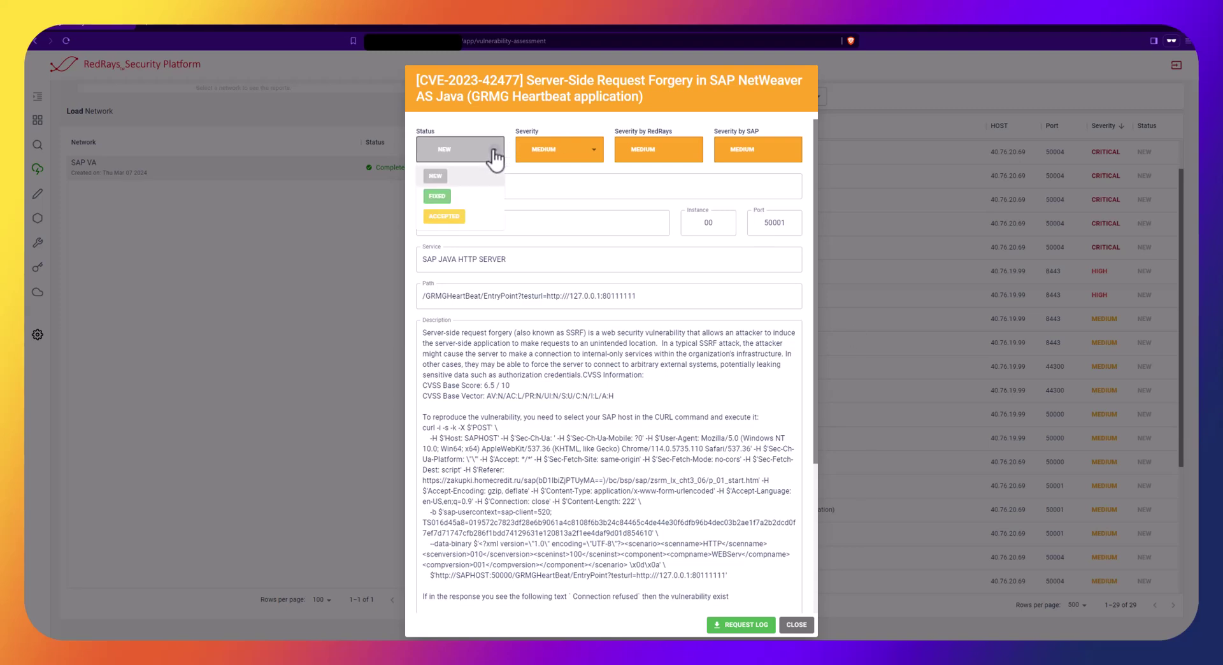
{"action": "left_click", "coordinate": [494, 156]}
{"action": "left_click", "coordinate": [591, 158]}
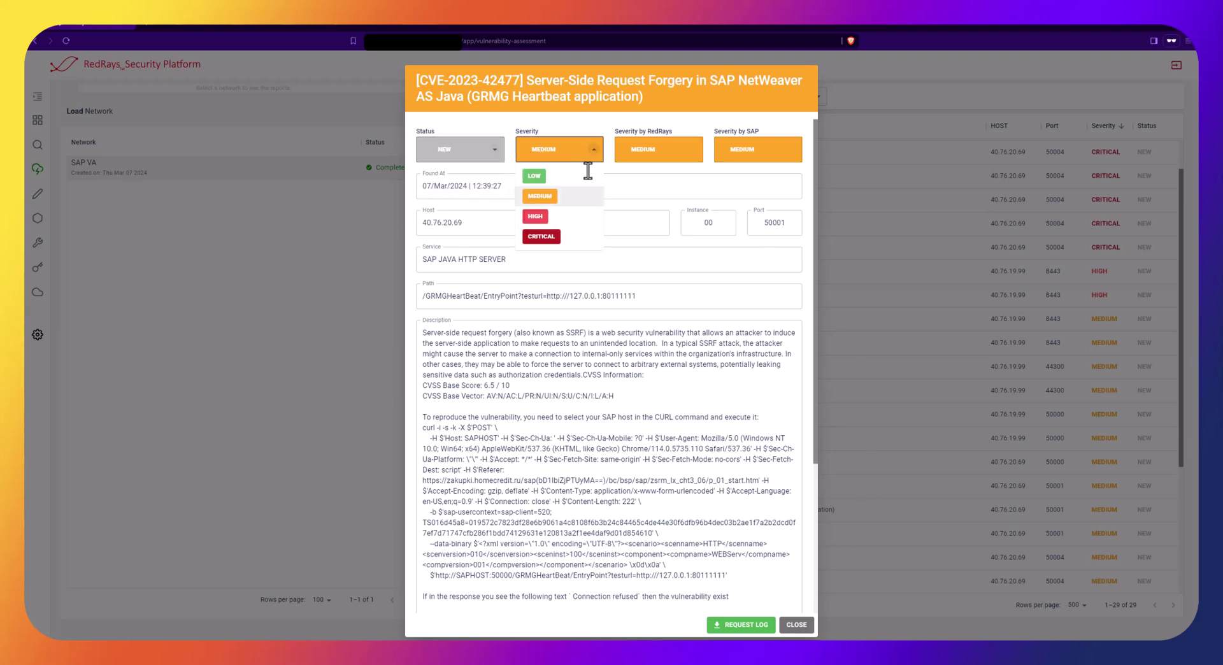
{"action": "left_click", "coordinate": [575, 242]}
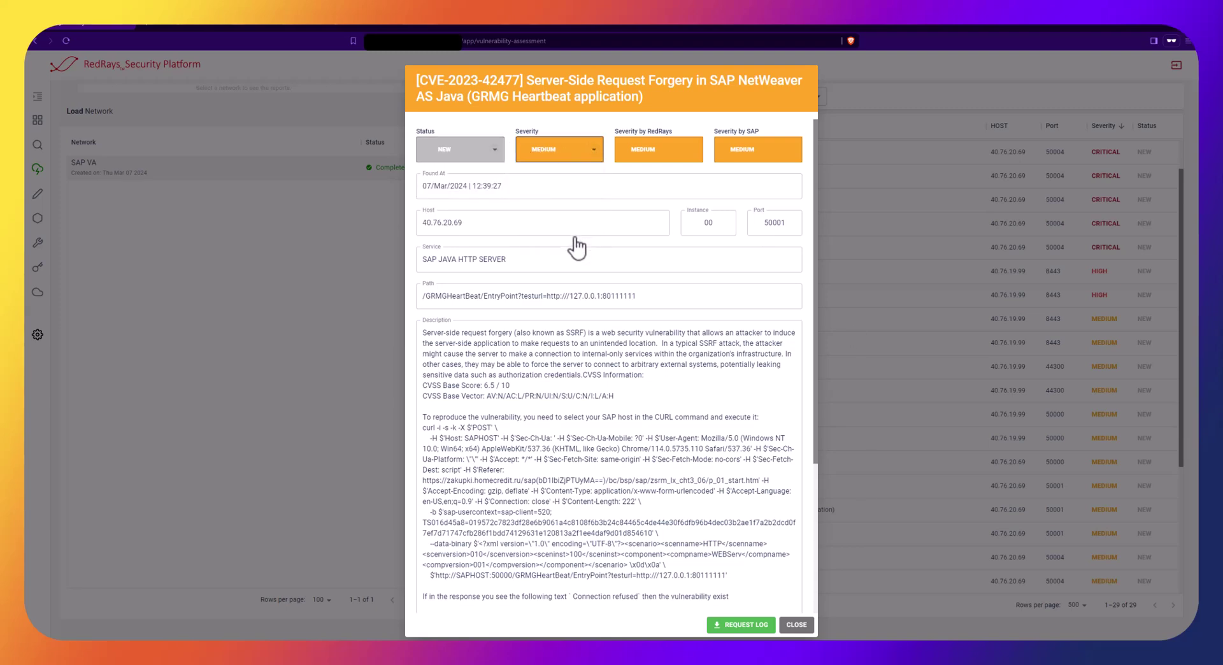
{"action": "left_click", "coordinate": [868, 285]}
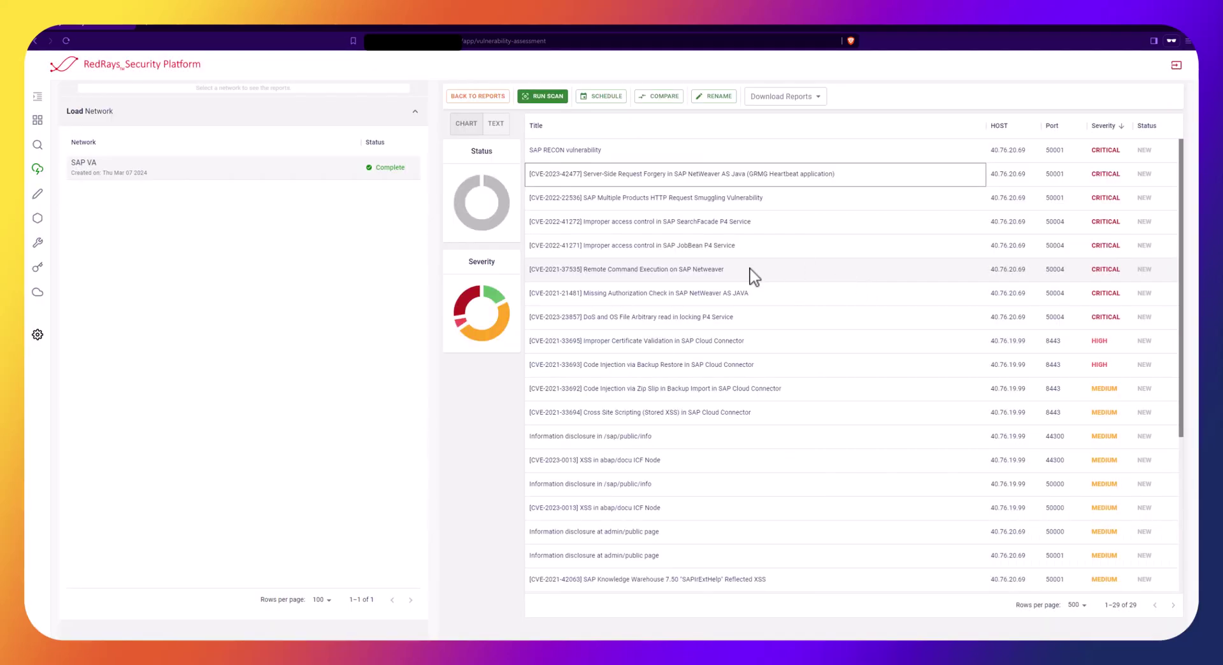
Load the SAP VA network and give the 40.76.19.99 ICF service a client username and password instead of anonymous access
{"action": "left_click", "coordinate": [35, 145]}
{"action": "left_click", "coordinate": [99, 143]}
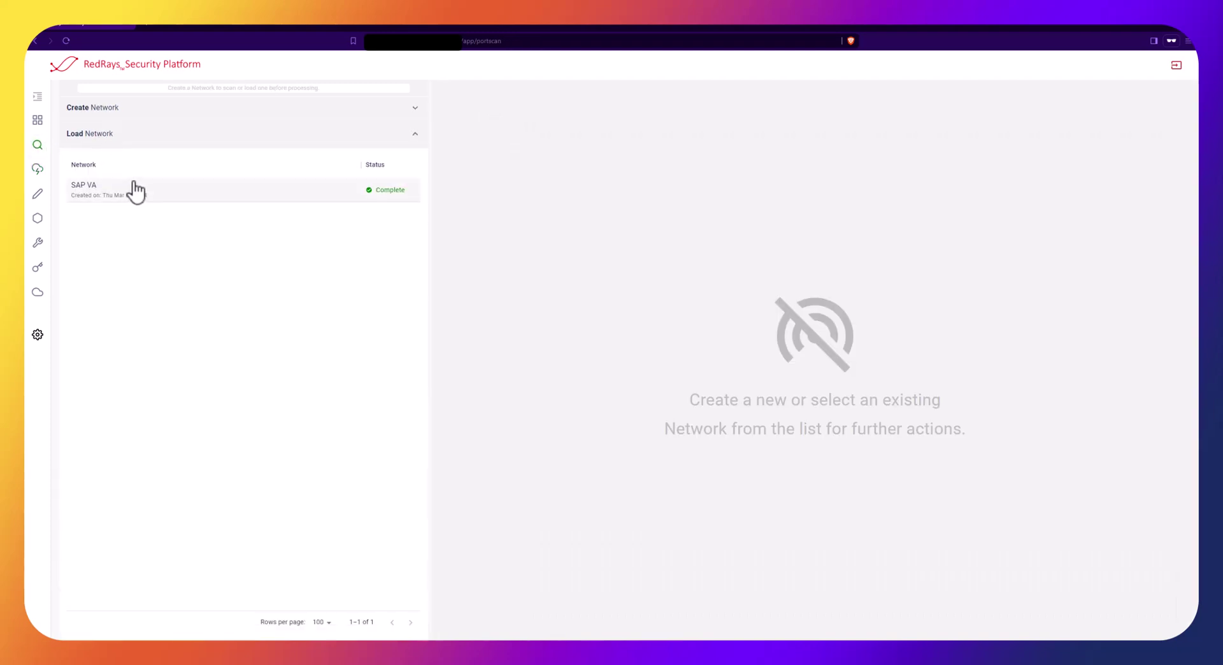
{"action": "left_click", "coordinate": [133, 192]}
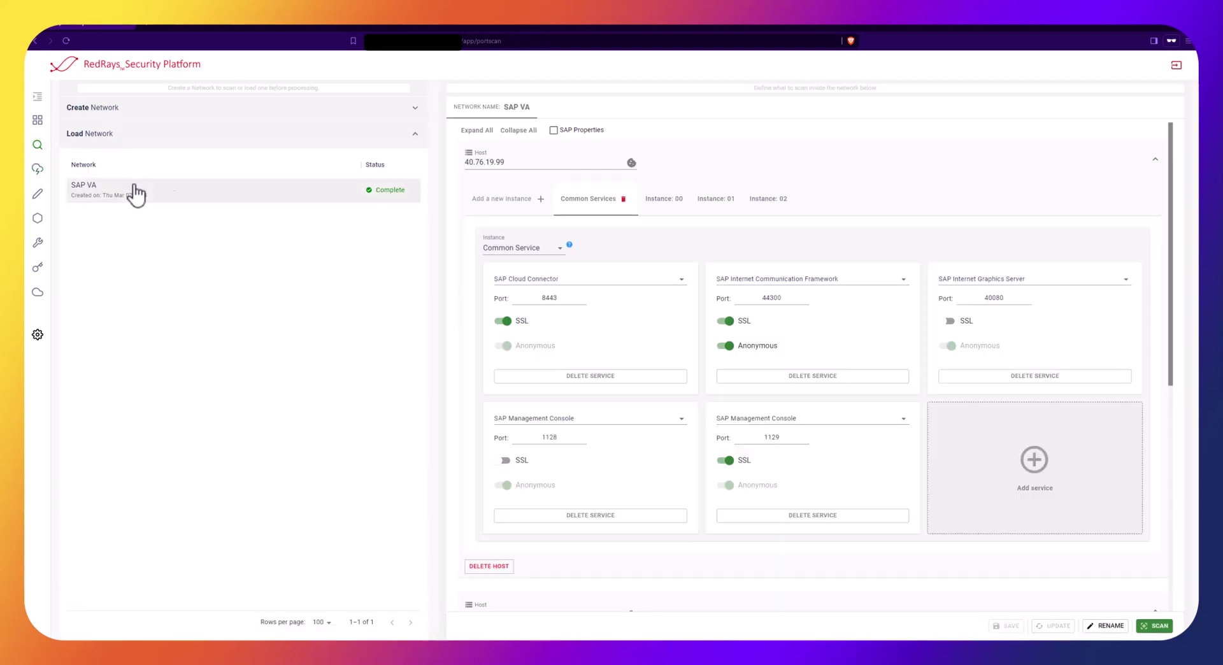
{"action": "left_click", "coordinate": [728, 345]}
{"action": "left_click", "coordinate": [742, 374]}
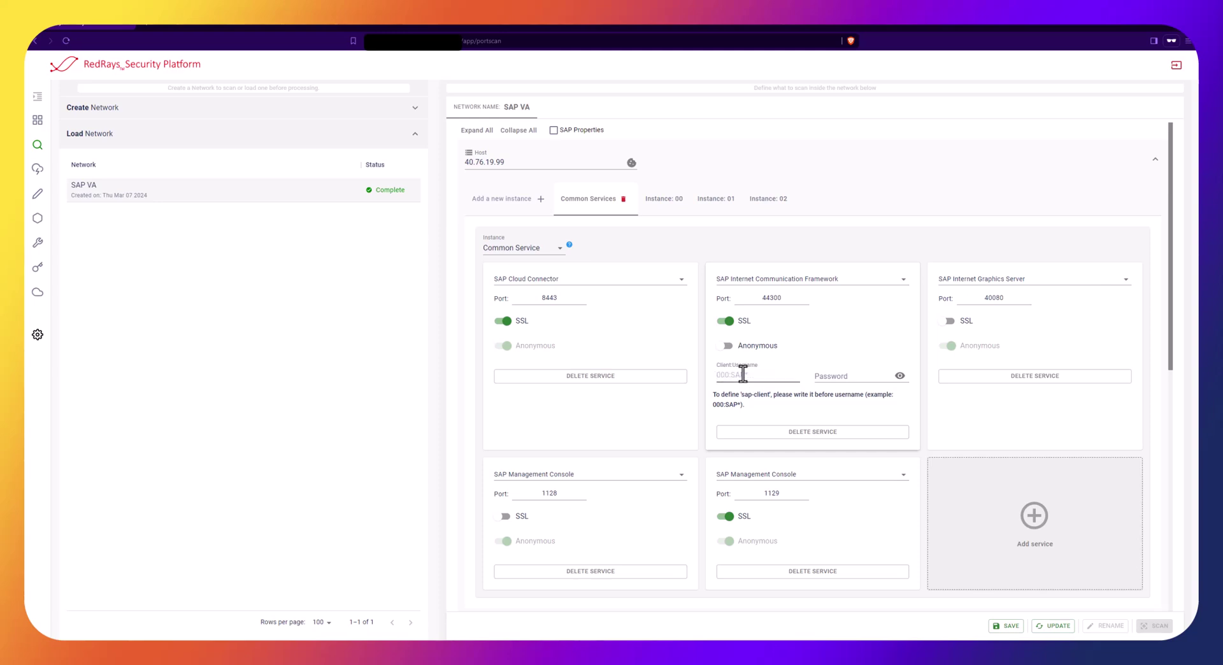
{"action": "type", "text": "000:SAP*"}
{"action": "key", "text": "Tab"}
{"action": "type", "text": "******"}
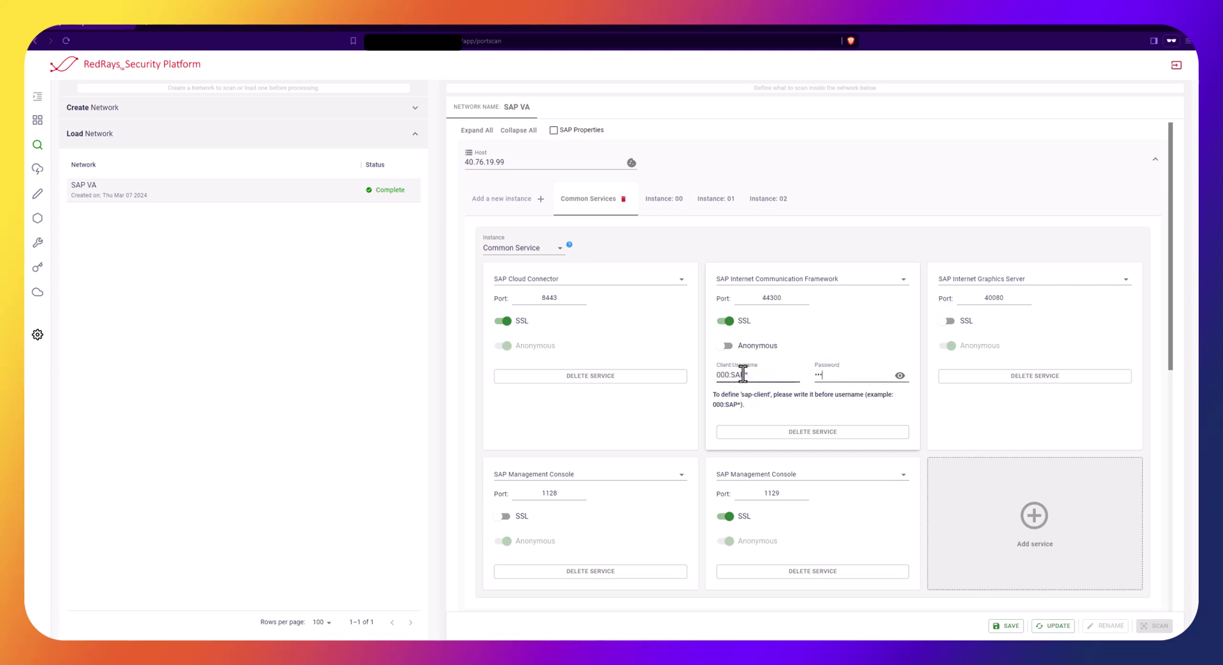
{"action": "type", "text": "***"}
Give the Java HTTP server on 40.76.20.69 instance 00 a username and password, then save the network
{"action": "scroll", "coordinate": [835, 420], "scroll_direction": "down", "scroll_amount": 4}
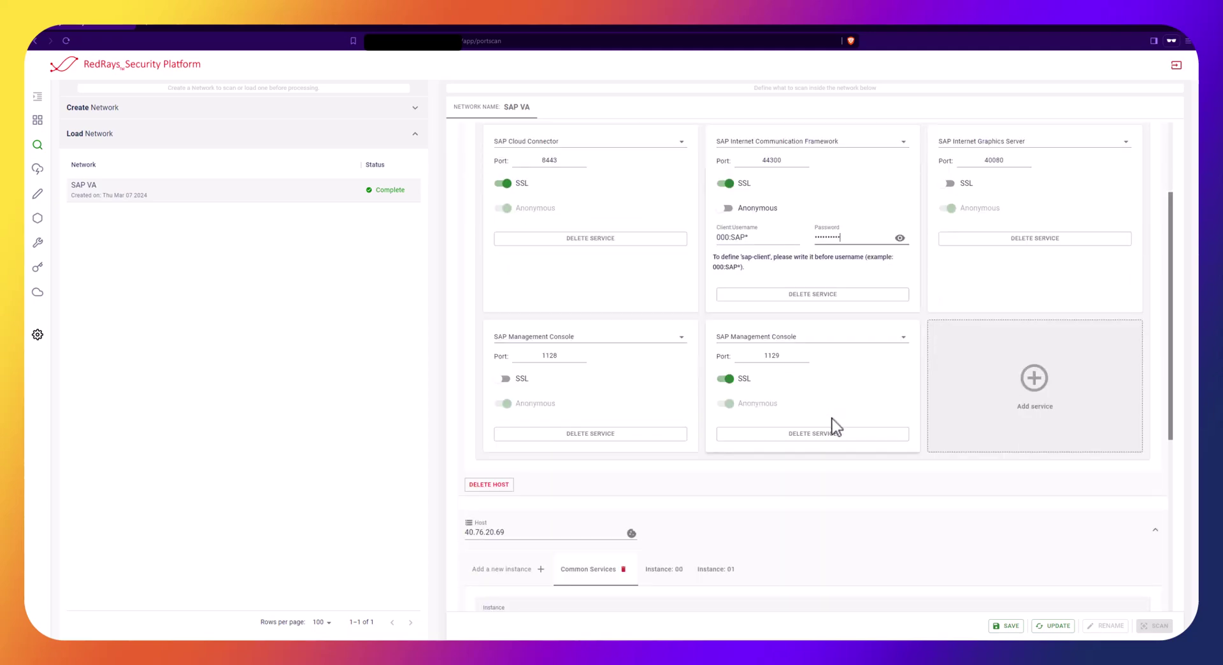
{"action": "scroll", "coordinate": [681, 474], "scroll_direction": "down", "scroll_amount": 2}
{"action": "left_click", "coordinate": [663, 350]}
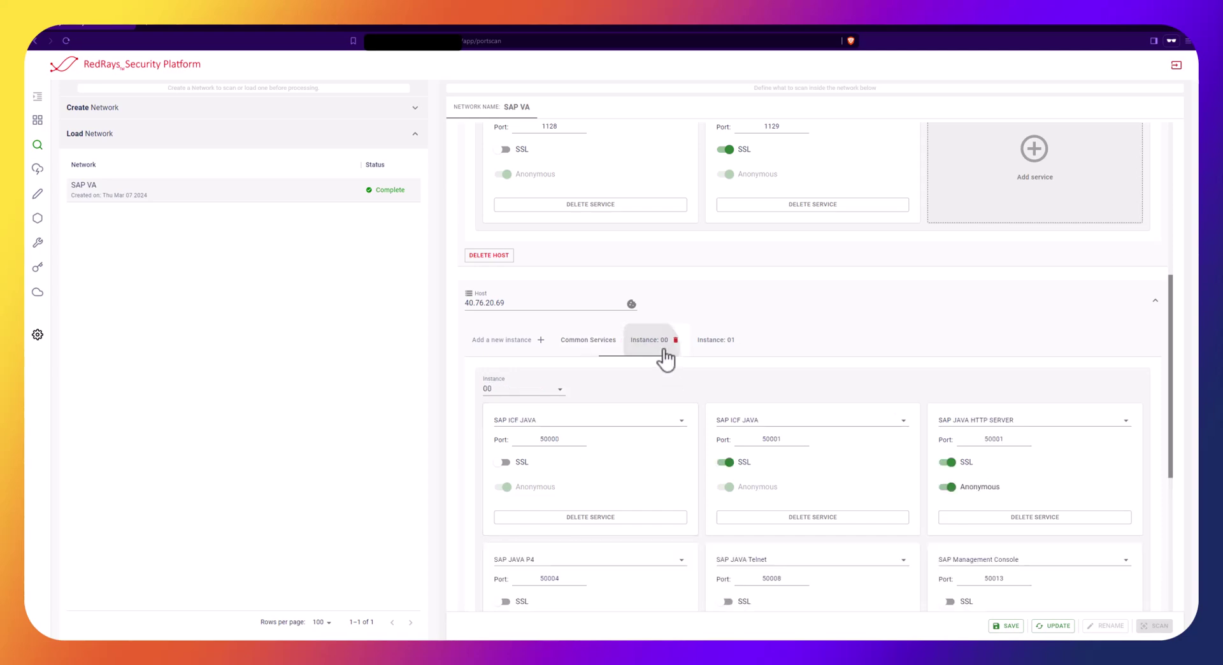
{"action": "left_click", "coordinate": [948, 487]}
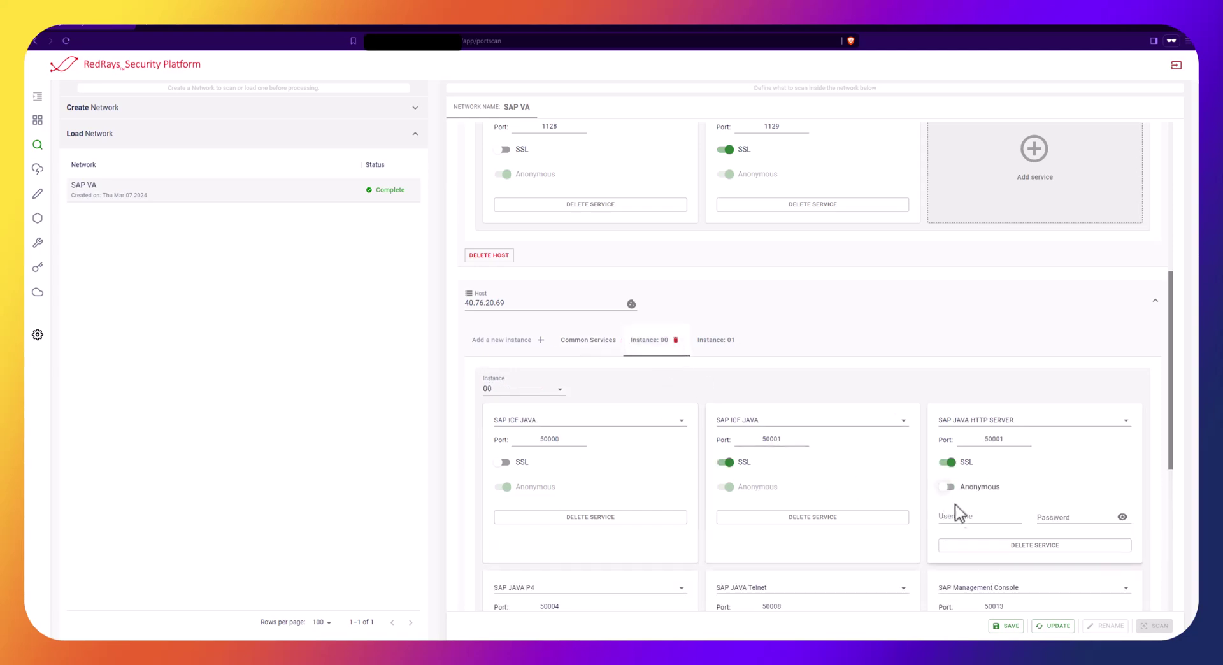
{"action": "left_click", "coordinate": [961, 519]}
{"action": "type", "text": "administrator"}
{"action": "key", "text": "Tab"}
{"action": "type", "text": "1234567890"}
{"action": "left_click", "coordinate": [1051, 626]}
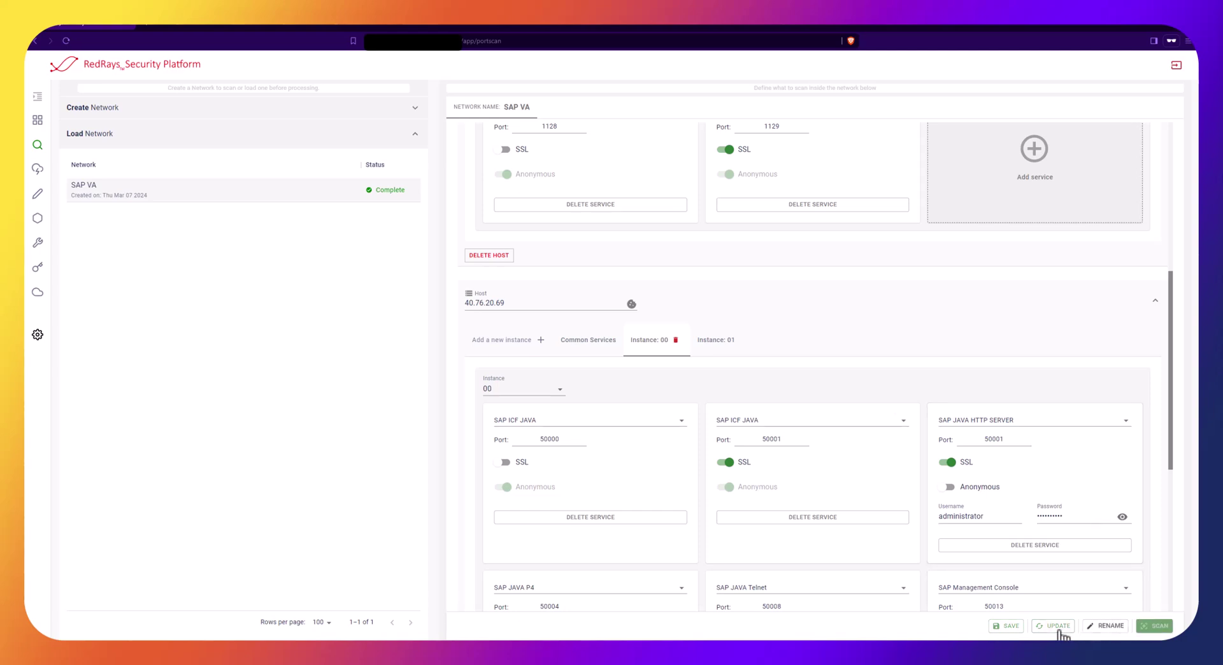
Load SAP VA under Vulnerability Assessment and run a new scan until its report shows Report is Ready
{"action": "left_click", "coordinate": [38, 170]}
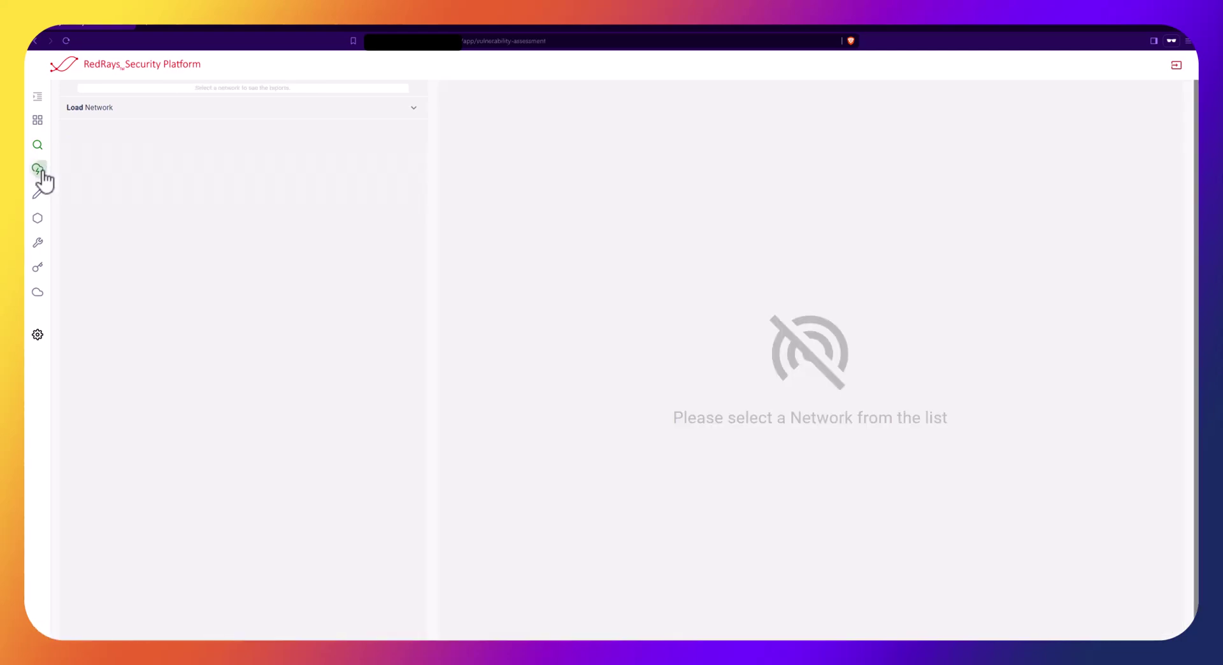
{"action": "left_click", "coordinate": [100, 108]}
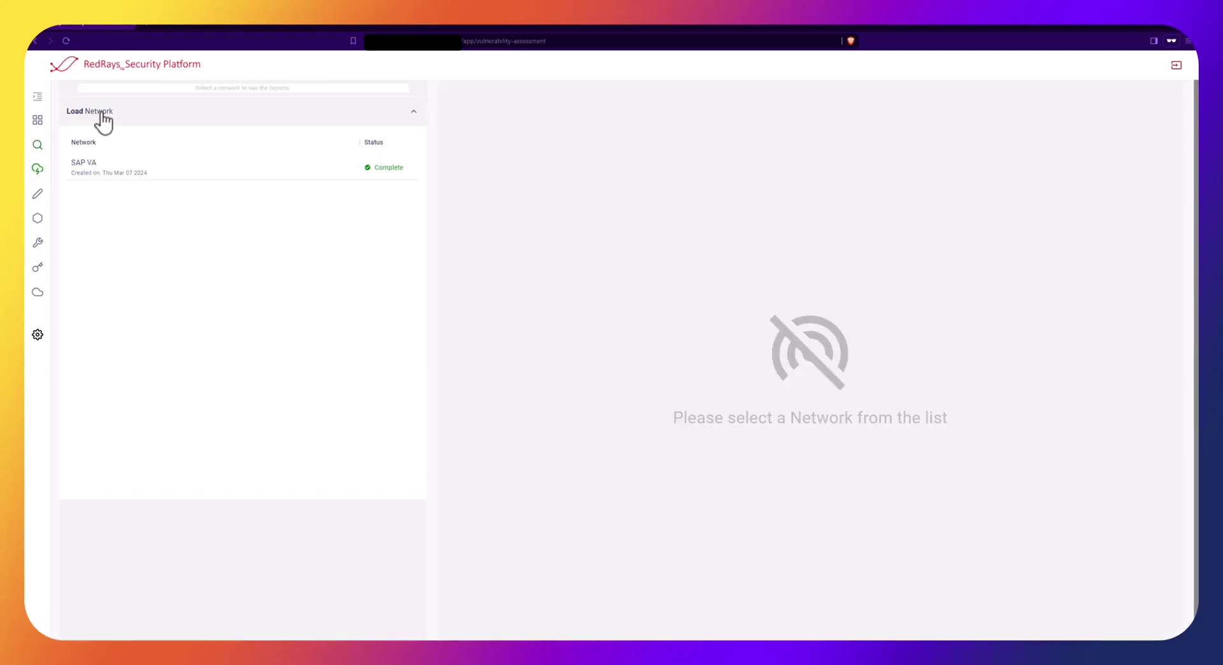
{"action": "left_click", "coordinate": [117, 167]}
{"action": "left_click", "coordinate": [475, 96]}
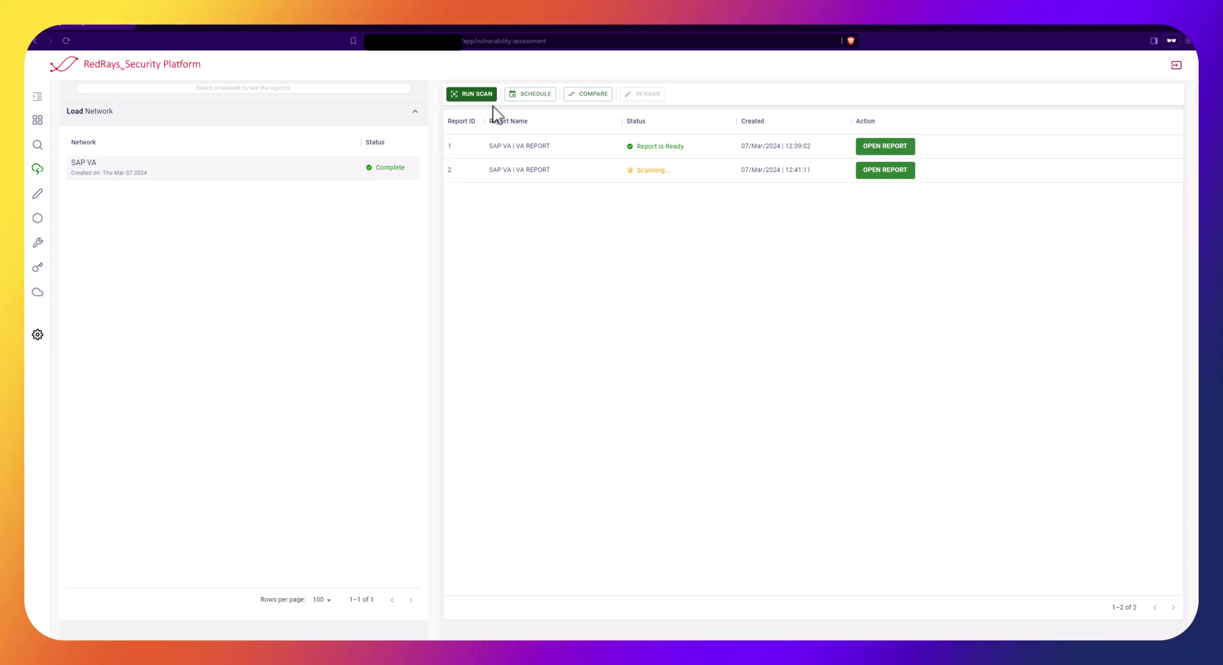
{"action": "mouse_move", "coordinate": [660, 172]}
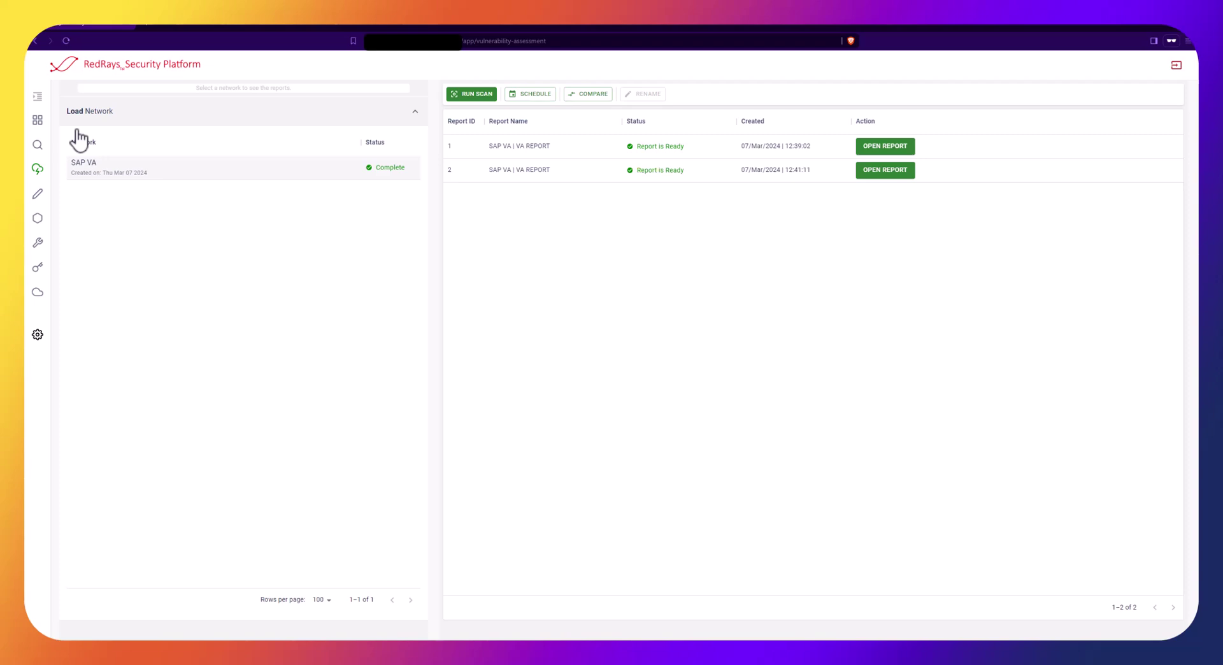
List the new report's 68 findings critical-first at 500 rows per page, then open the earlier 29-finding report
{"action": "left_click", "coordinate": [885, 170]}
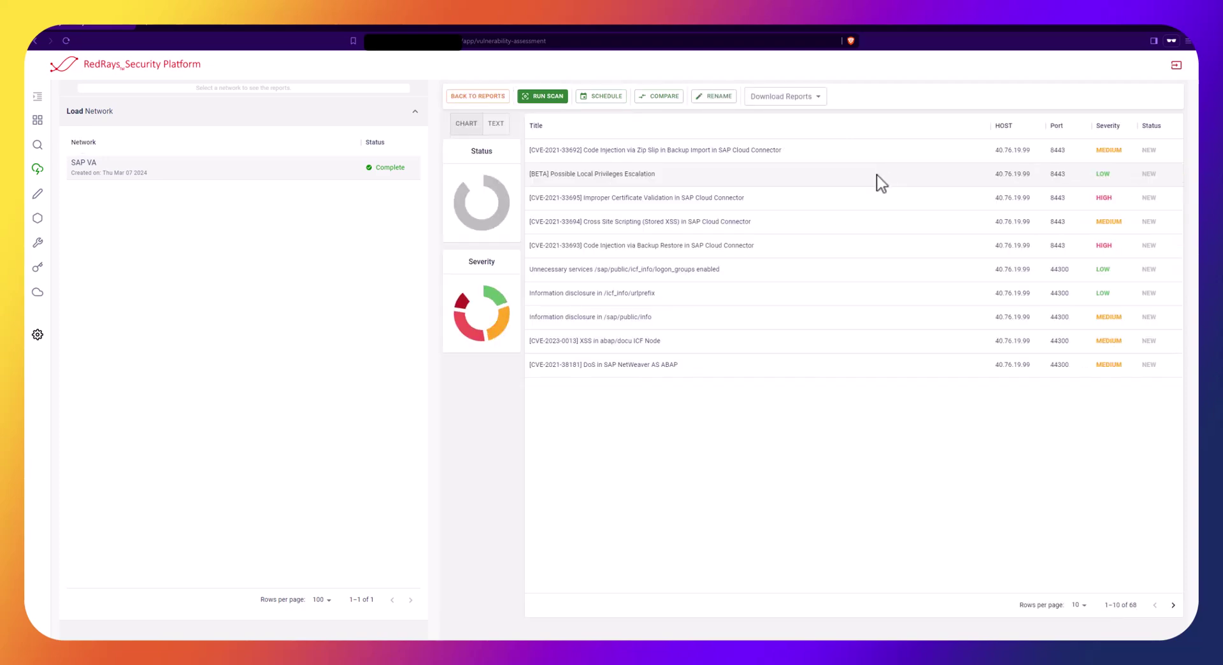
{"action": "left_click", "coordinate": [1105, 126]}
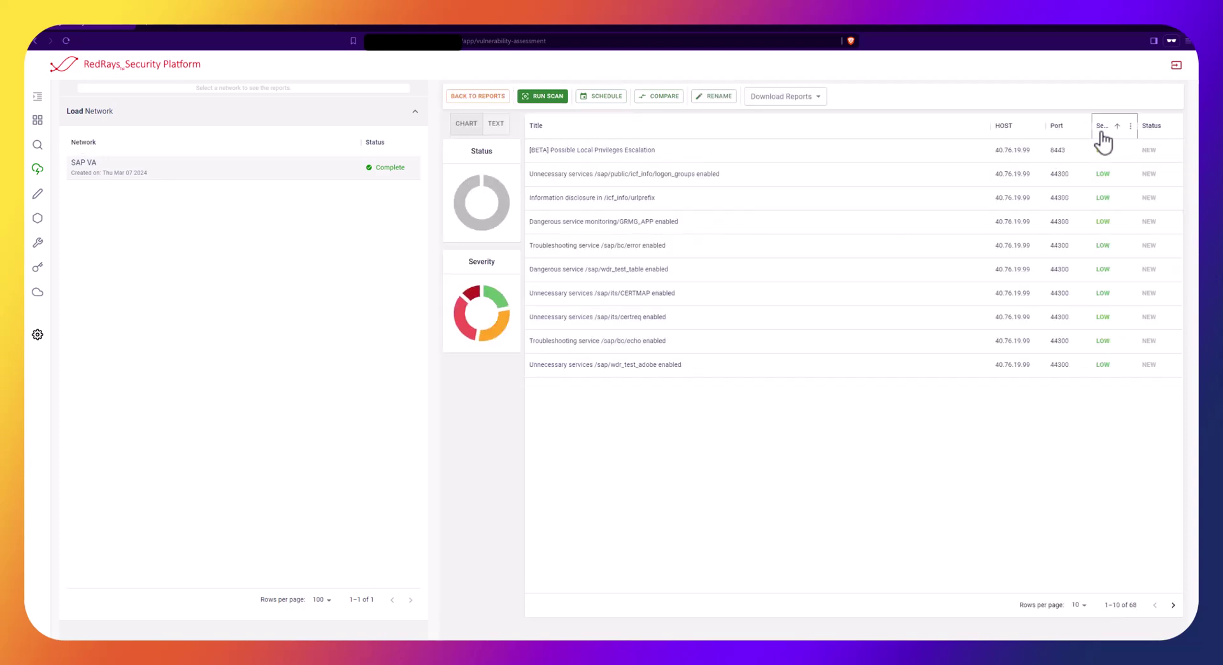
{"action": "left_click", "coordinate": [1109, 124]}
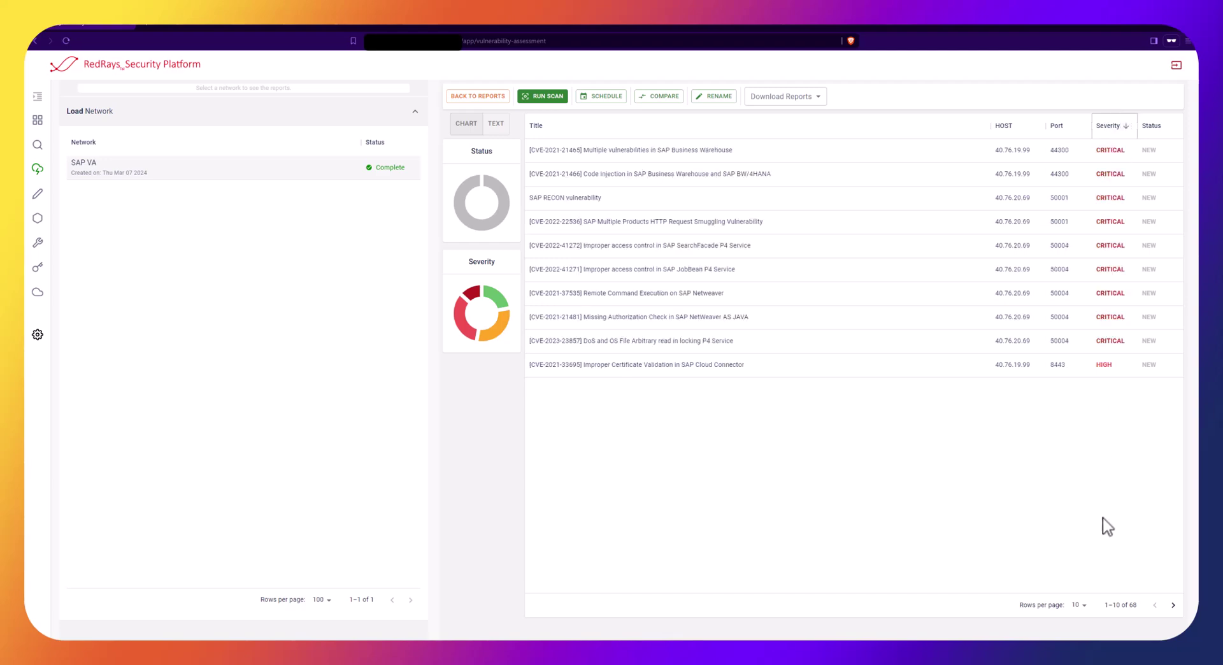
{"action": "left_click", "coordinate": [1078, 607]}
{"action": "left_click", "coordinate": [1079, 632]}
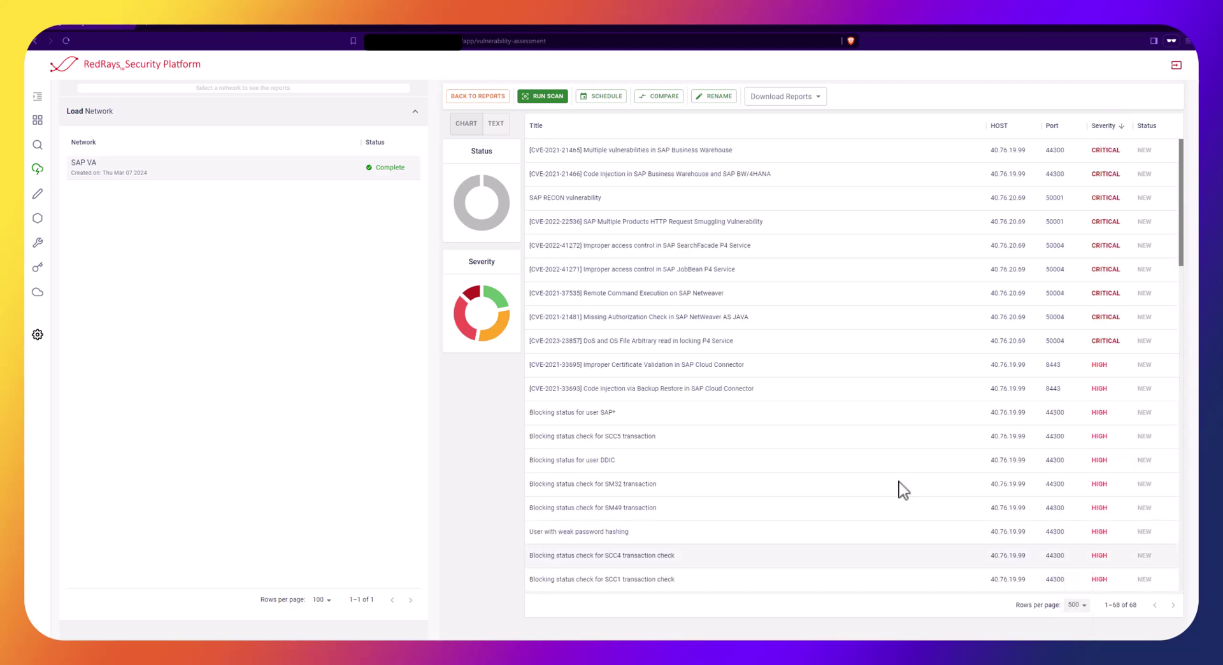
{"action": "left_click", "coordinate": [487, 97]}
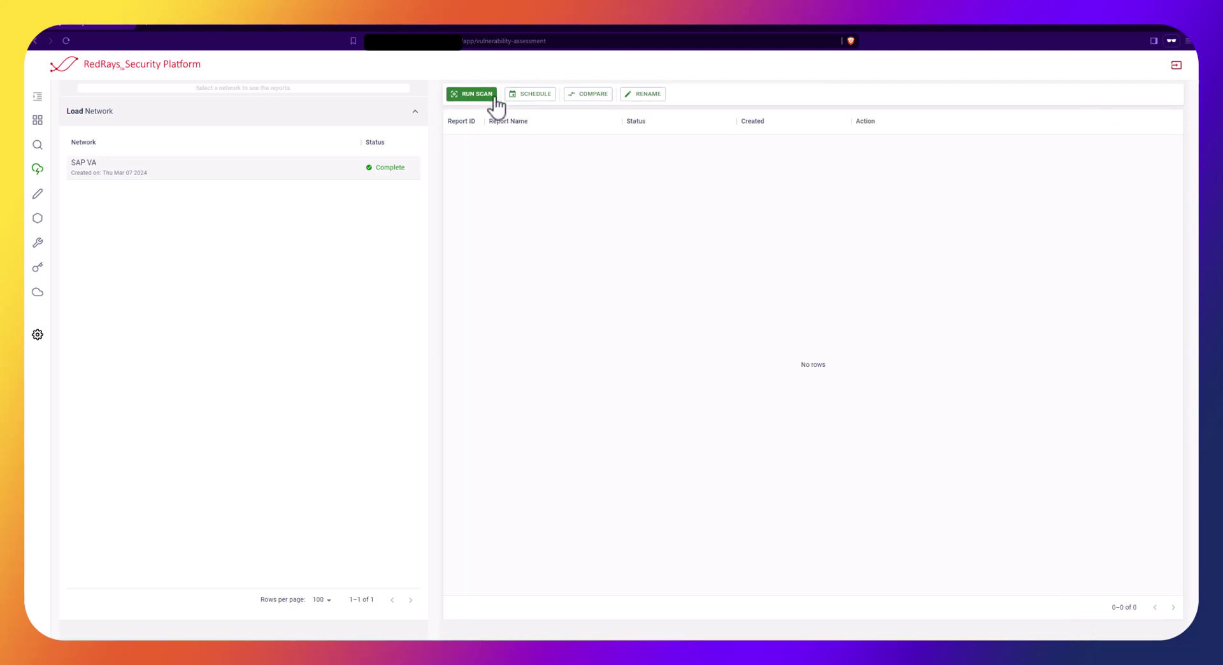
{"action": "left_click", "coordinate": [864, 150]}
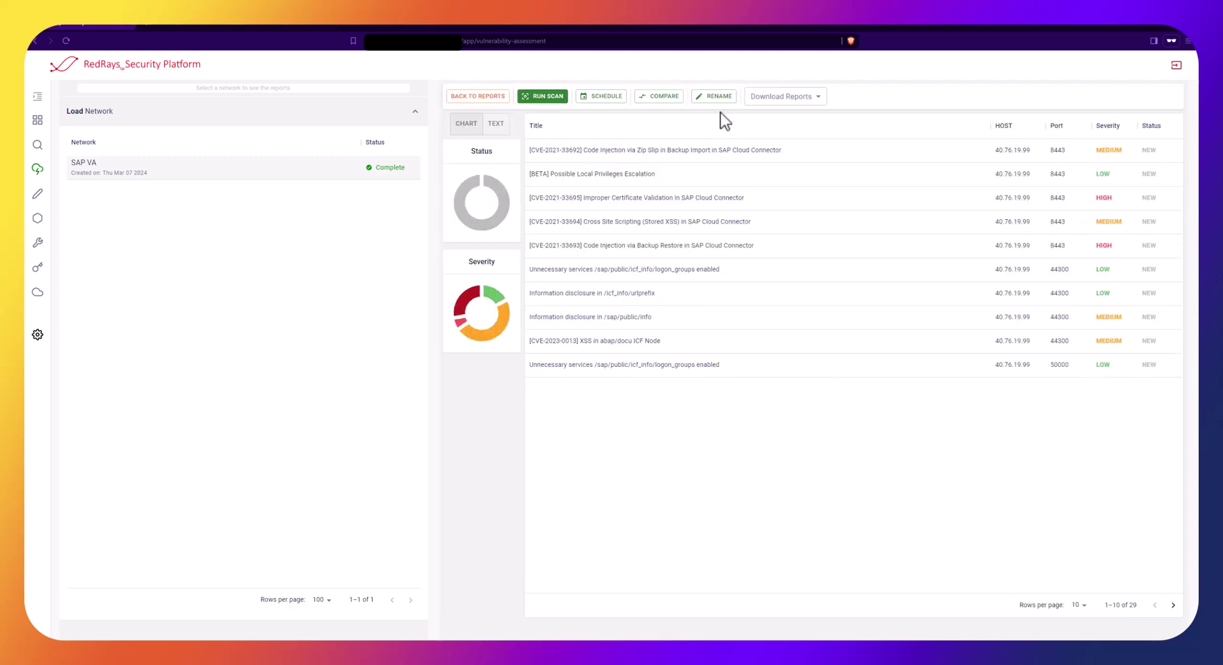
Rename the open 29-finding report to 'BlackBox'
{"action": "left_click", "coordinate": [713, 96]}
{"action": "left_click", "coordinate": [485, 377]}
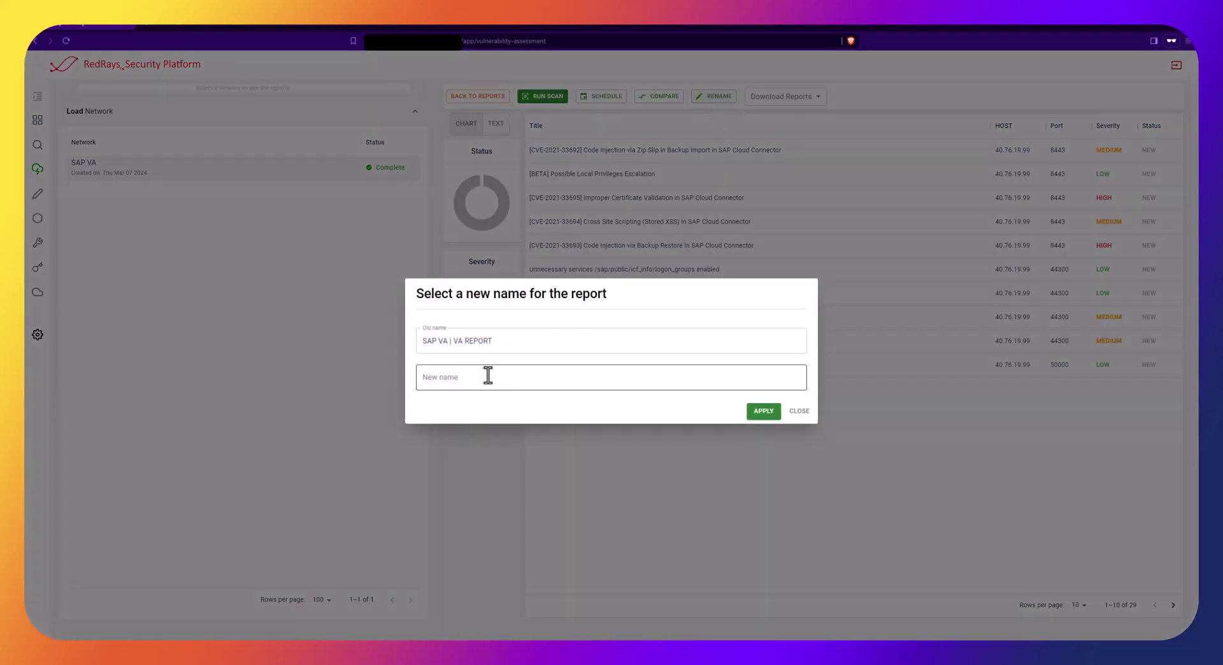
{"action": "type", "text": "BlackBox"}
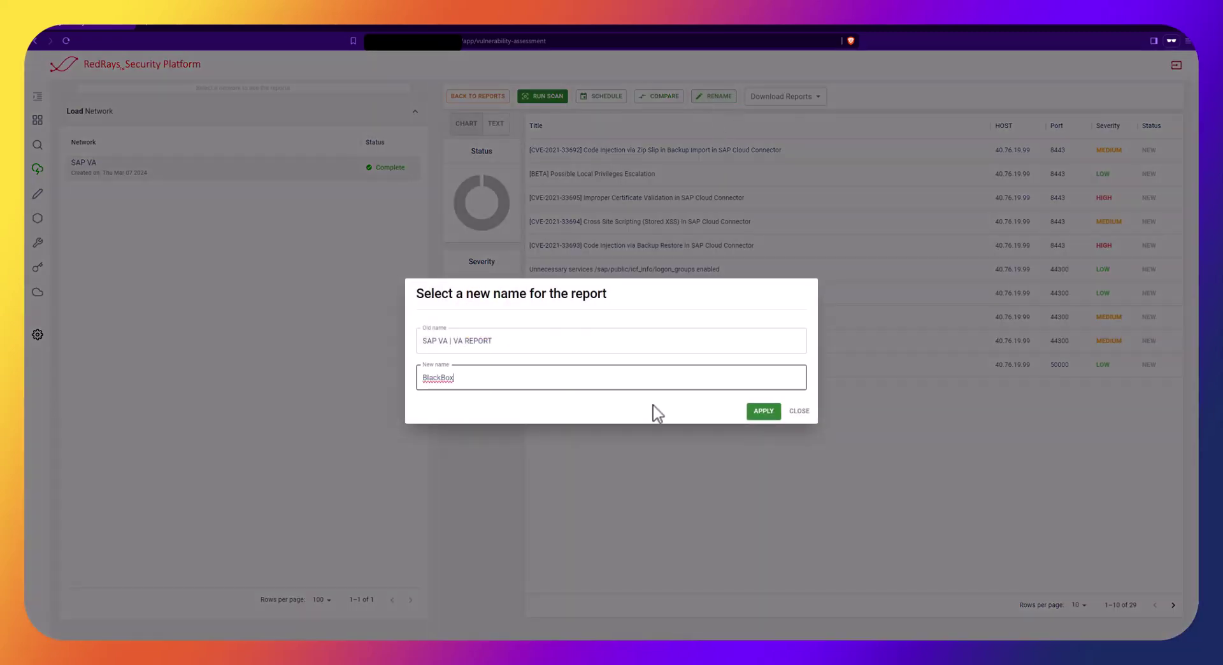
{"action": "left_click", "coordinate": [761, 412]}
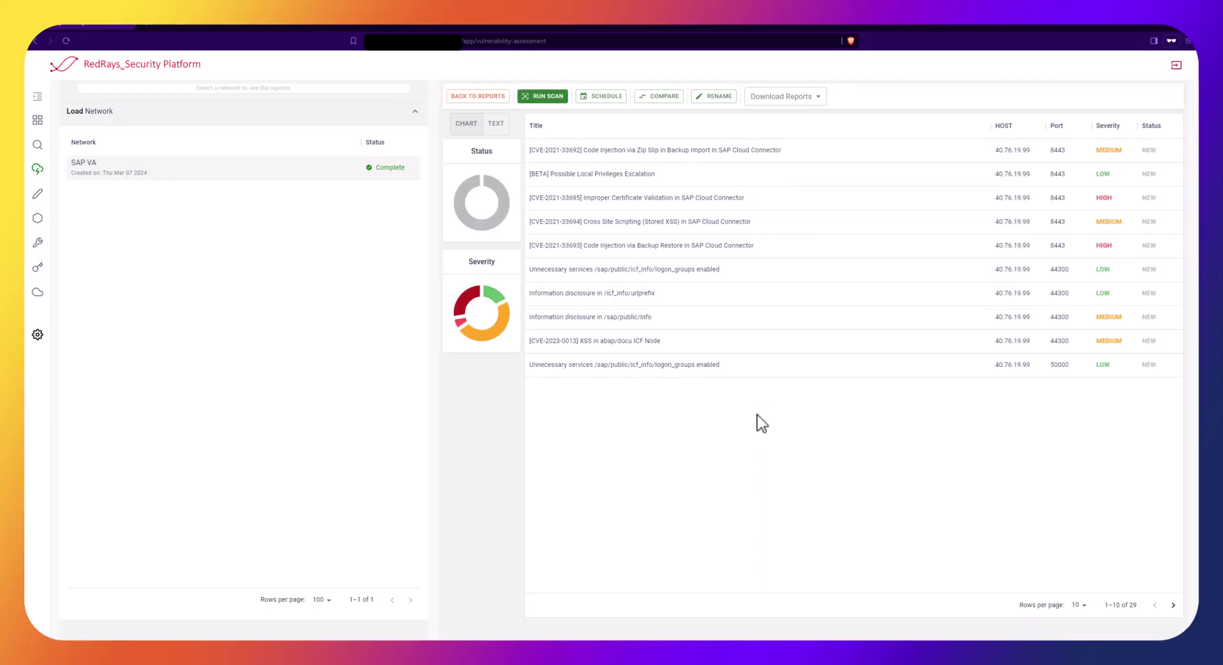
Open the SAP VA | VA REPORT report and rename it to 'Whitebox'
{"action": "left_click", "coordinate": [477, 96]}
{"action": "left_click", "coordinate": [646, 172]}
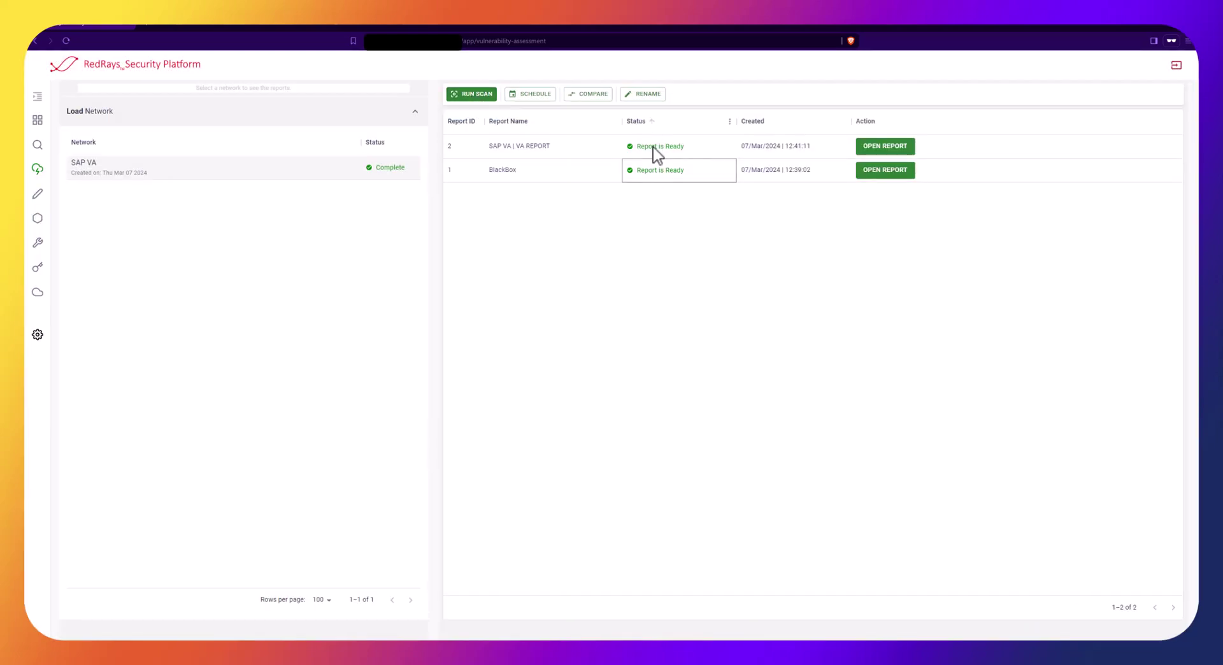
{"action": "left_click", "coordinate": [887, 148]}
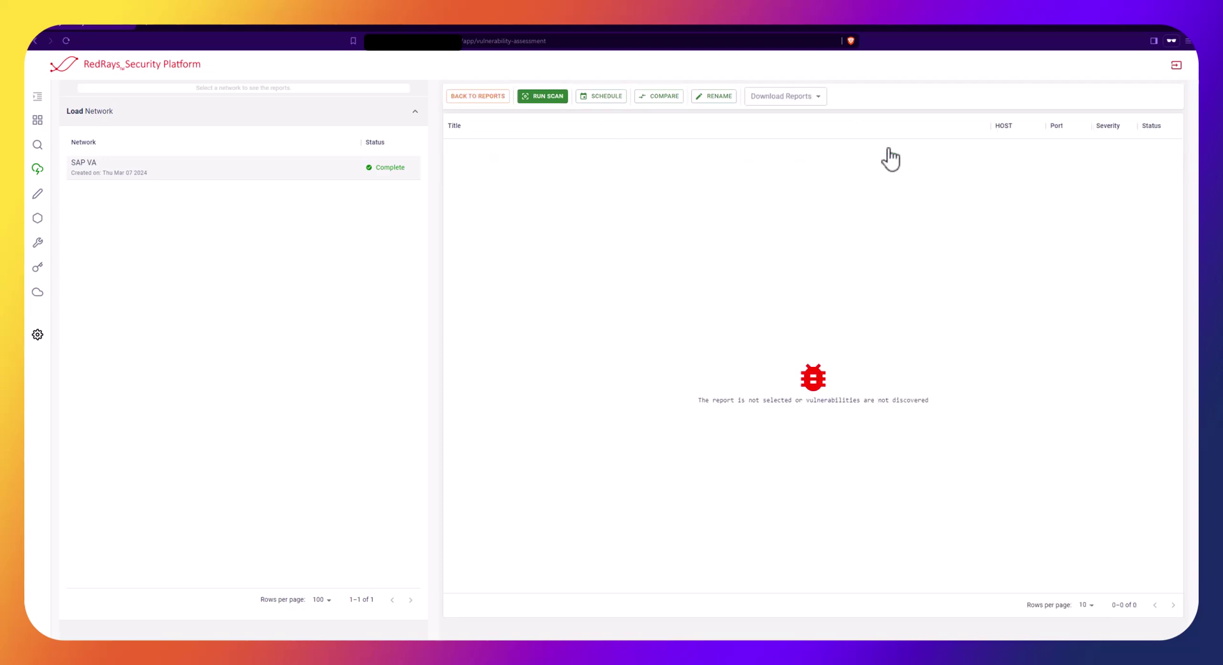
{"action": "left_click", "coordinate": [713, 97]}
{"action": "left_click", "coordinate": [508, 382]}
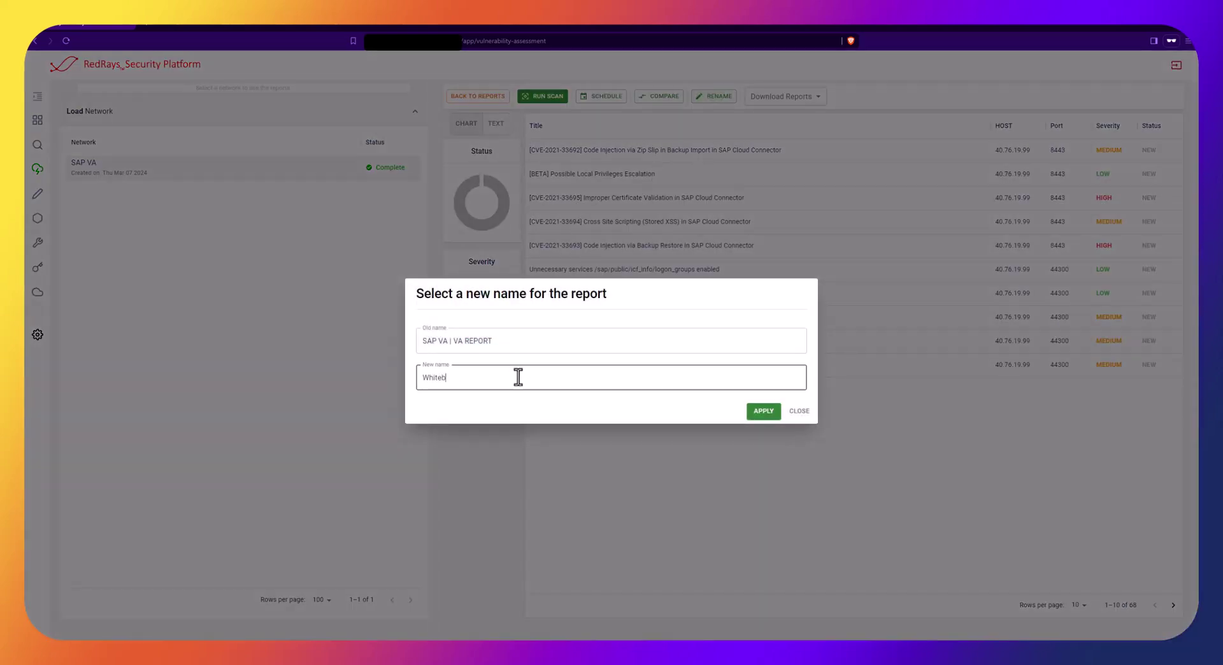
{"action": "left_click", "coordinate": [758, 411]}
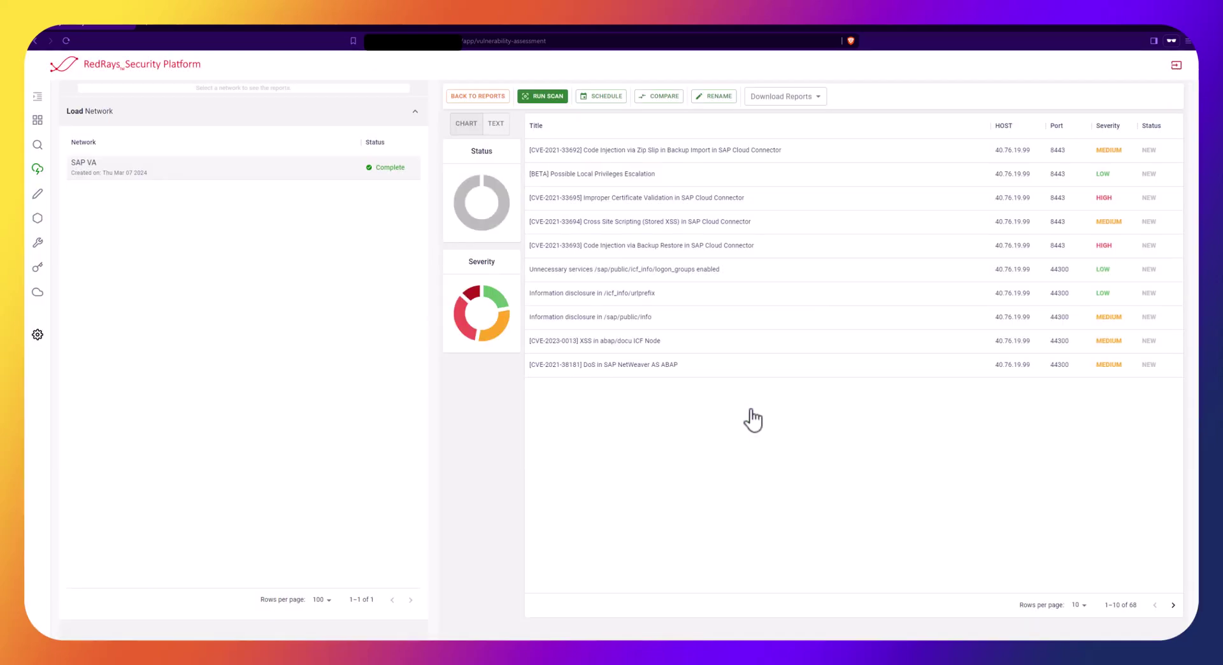
View the Whitebox versus BlackBox severity bar chart from the reports list, then go to SAP Notes
{"action": "left_click", "coordinate": [493, 105]}
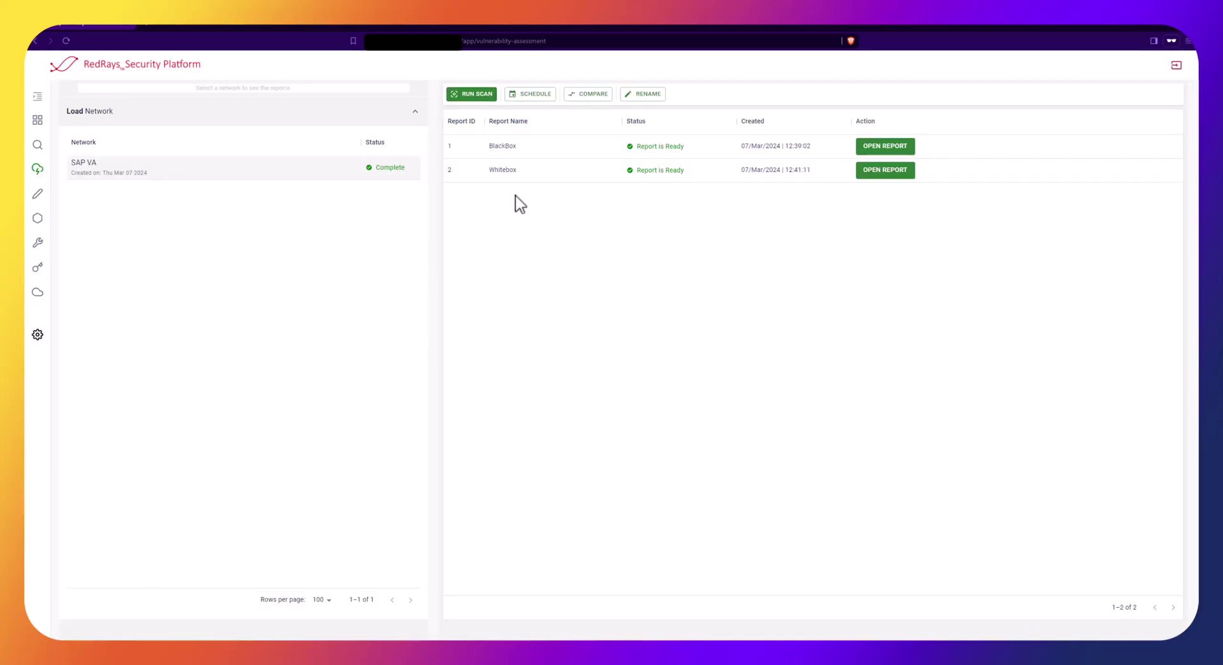
{"action": "left_click", "coordinate": [584, 95]}
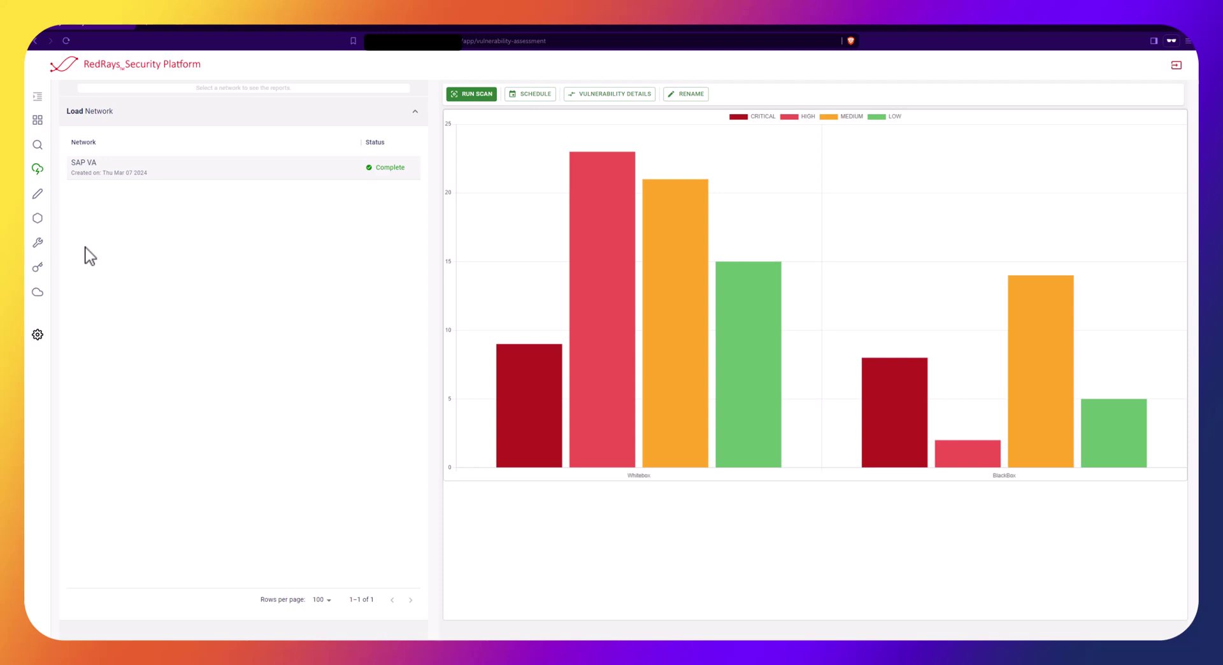
{"action": "left_click", "coordinate": [36, 195]}
Load the 132-entry SAP Notes report for SAP VA, then switch to the threat modelling map
{"action": "left_click", "coordinate": [106, 109]}
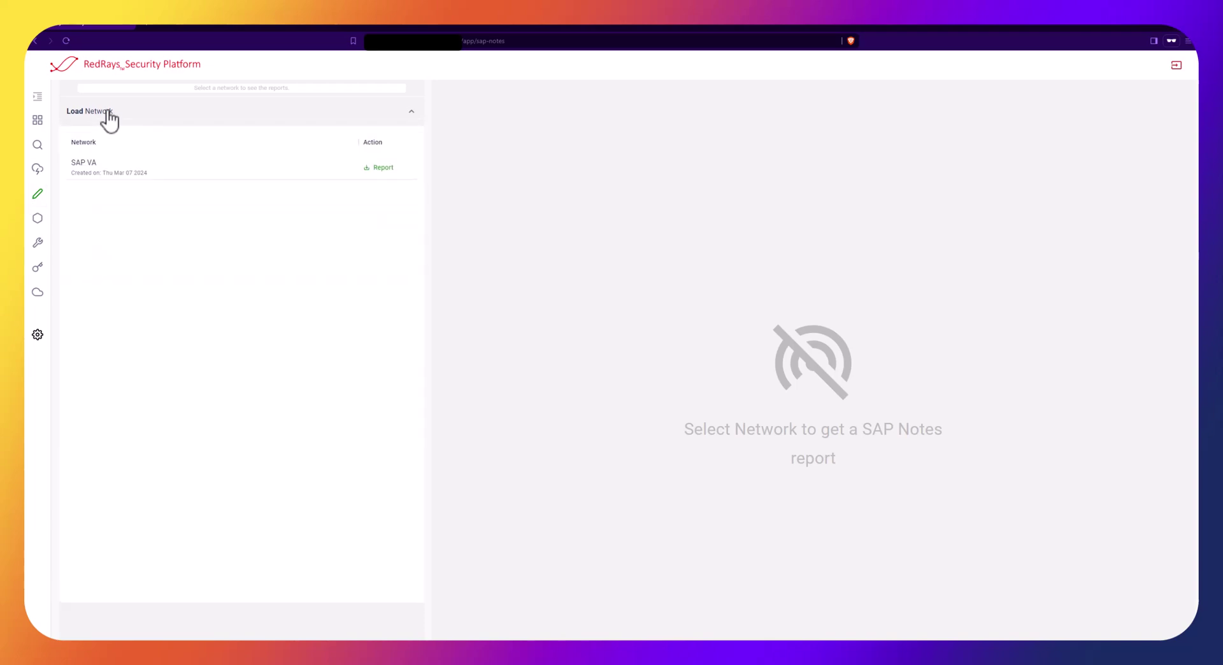
{"action": "left_click", "coordinate": [141, 169]}
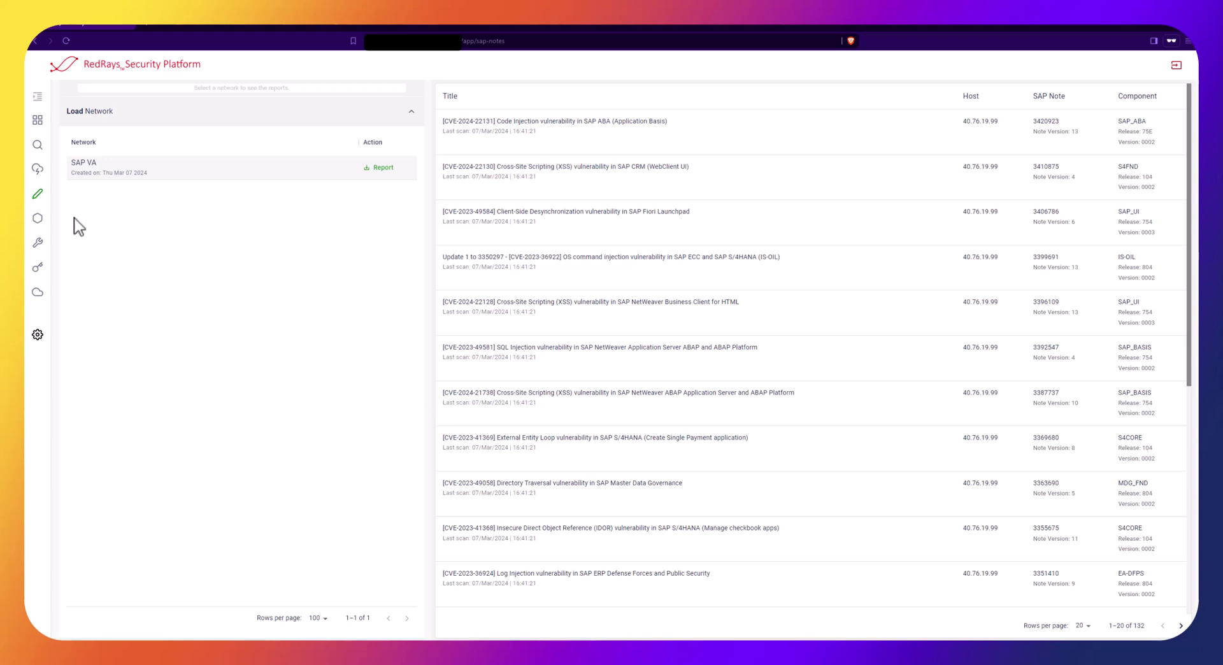
{"action": "left_click", "coordinate": [38, 218]}
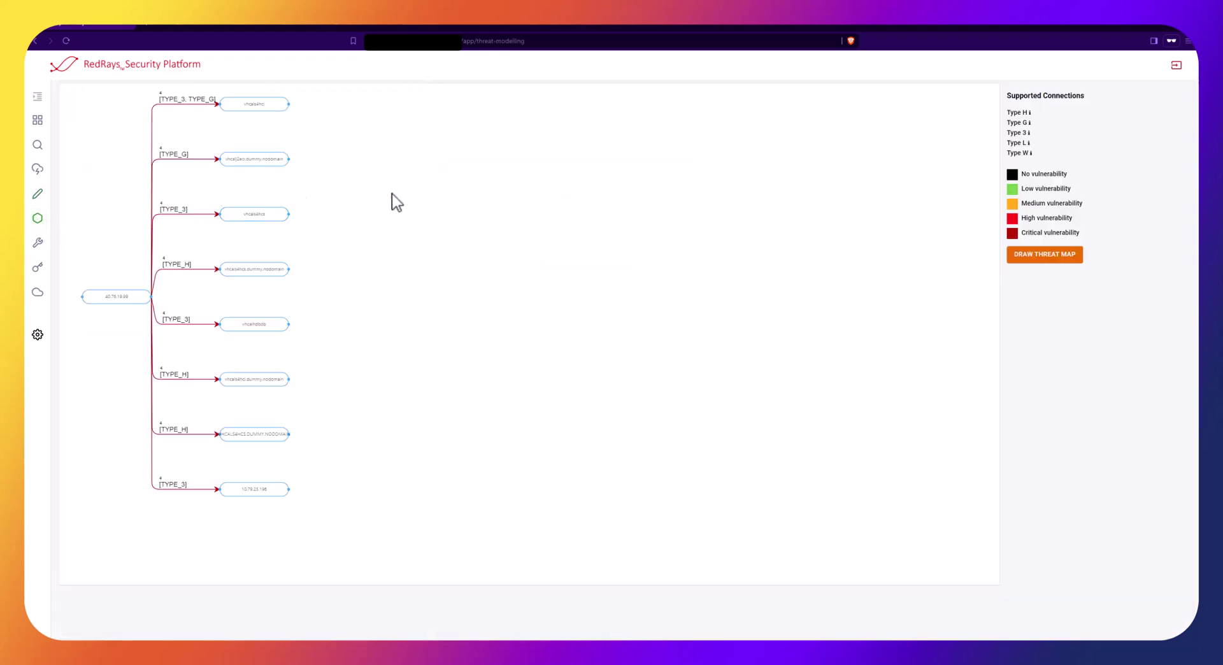
Pan and zoom the threat graph and read the connection names on the TYPE_3 link and three TYPE_H links
{"action": "scroll", "coordinate": [517, 288], "scroll_direction": "up", "scroll_amount": 3}
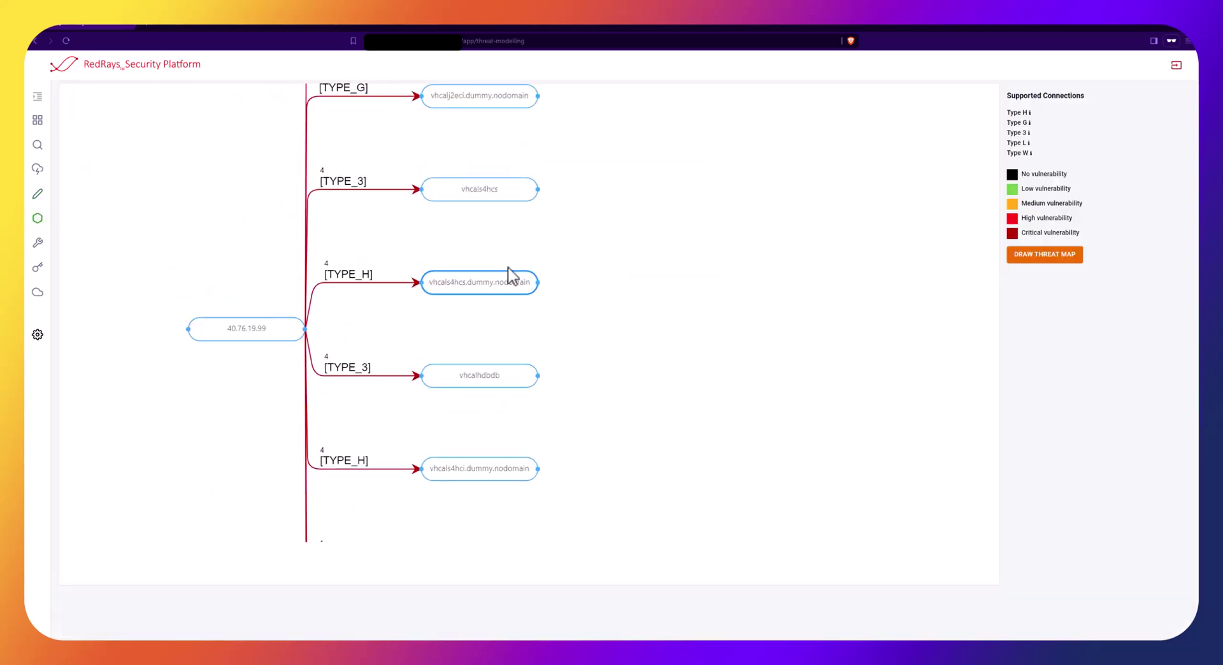
{"action": "left_click_drag", "start_coordinate": [575, 261], "coordinate": [594, 231]}
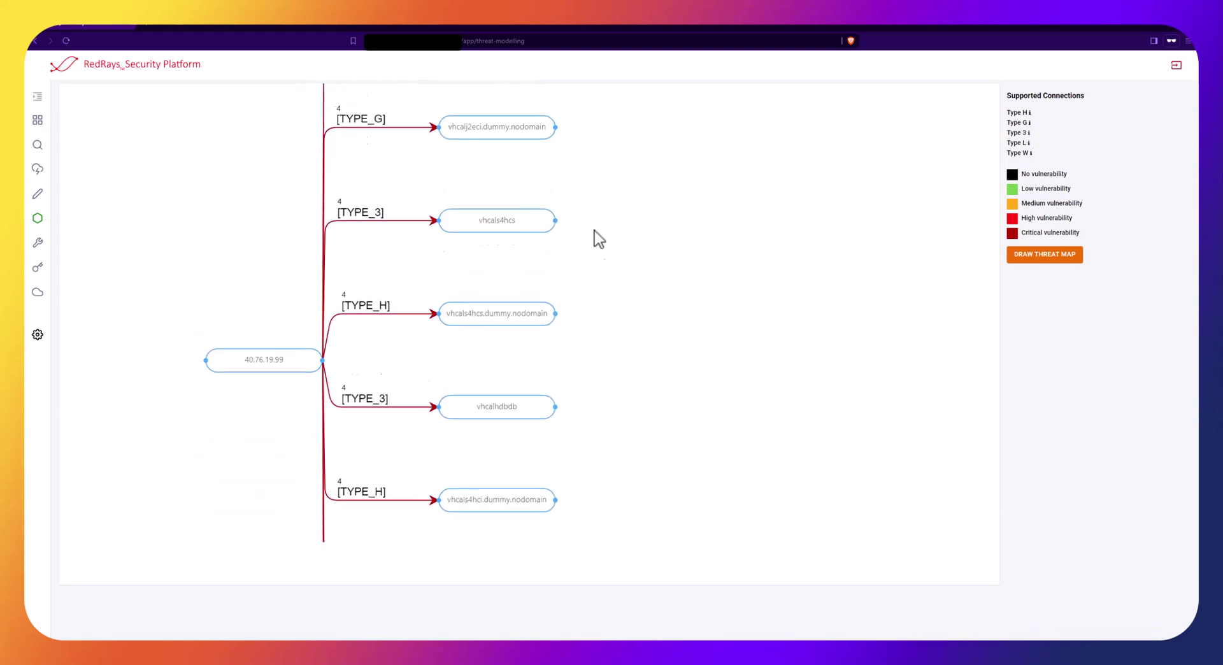
{"action": "left_click_drag", "start_coordinate": [600, 404], "coordinate": [628, 242]}
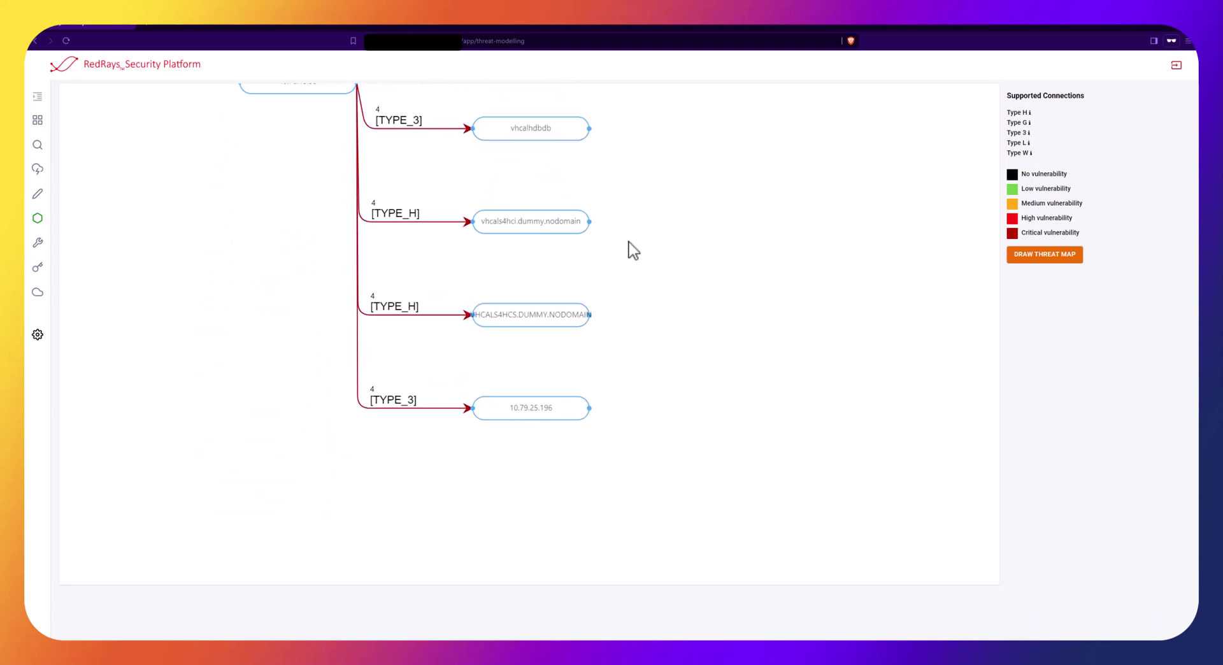
{"action": "left_click", "coordinate": [395, 406]}
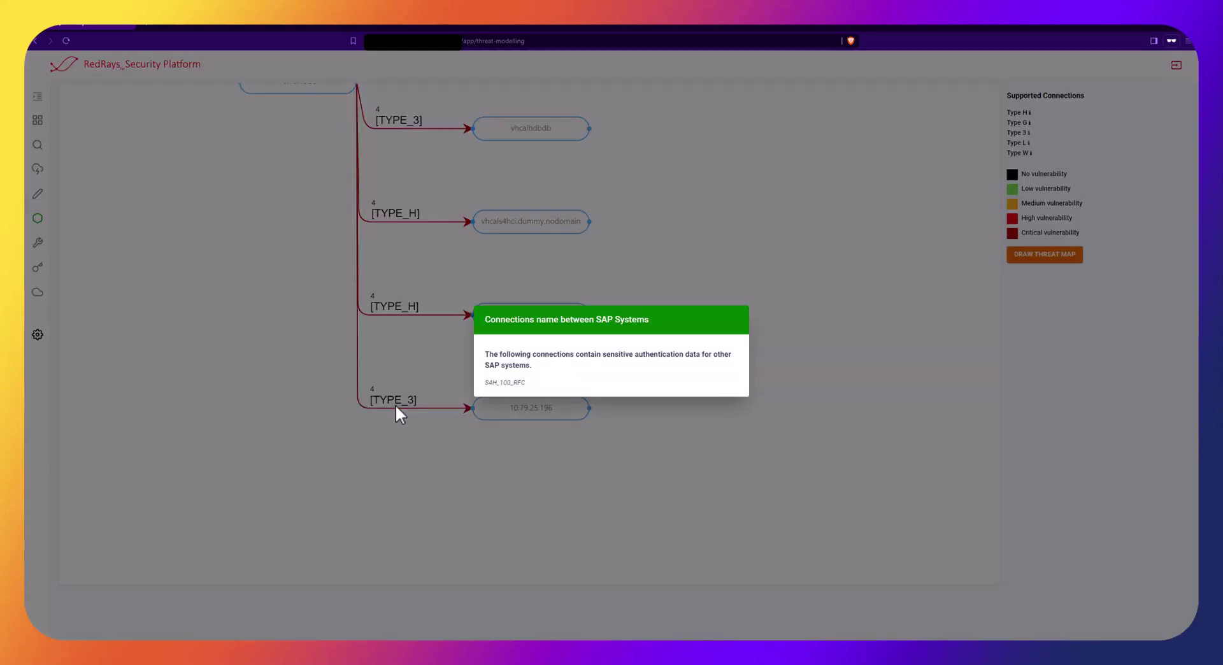
{"action": "left_click", "coordinate": [395, 404]}
{"action": "left_click", "coordinate": [389, 310]}
{"action": "left_click", "coordinate": [388, 307]}
{"action": "left_click", "coordinate": [401, 216]}
{"action": "left_click", "coordinate": [401, 217]}
{"action": "scroll", "coordinate": [437, 455], "scroll_direction": "down", "scroll_amount": 3}
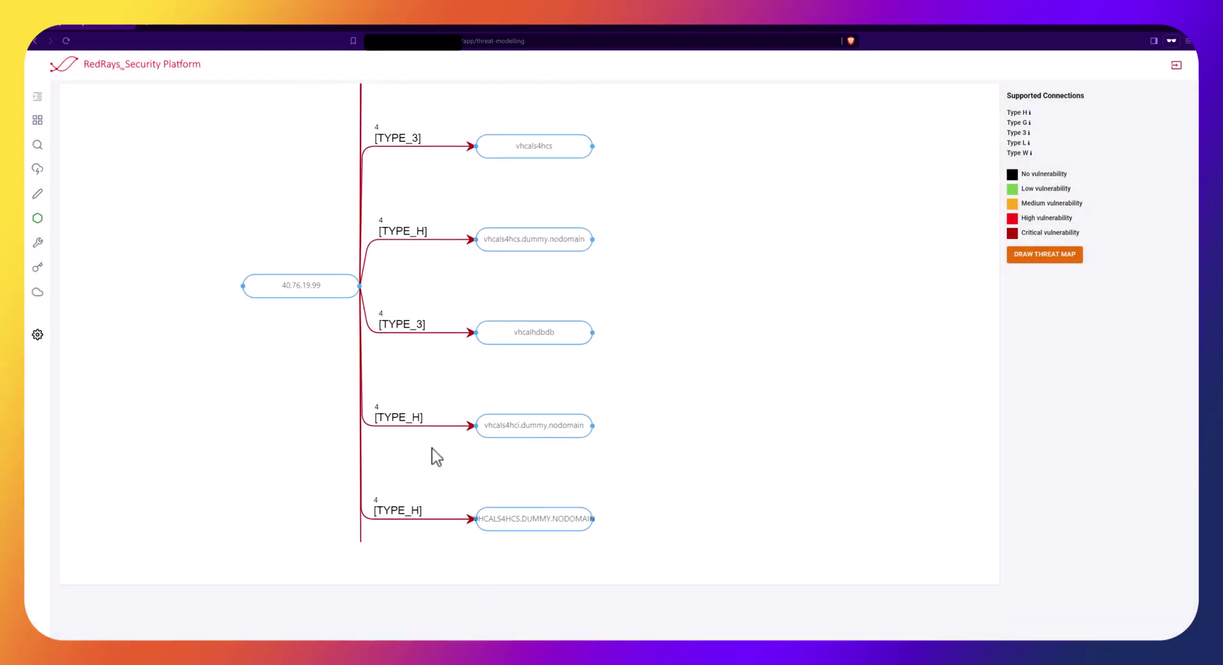
{"action": "left_click", "coordinate": [407, 241]}
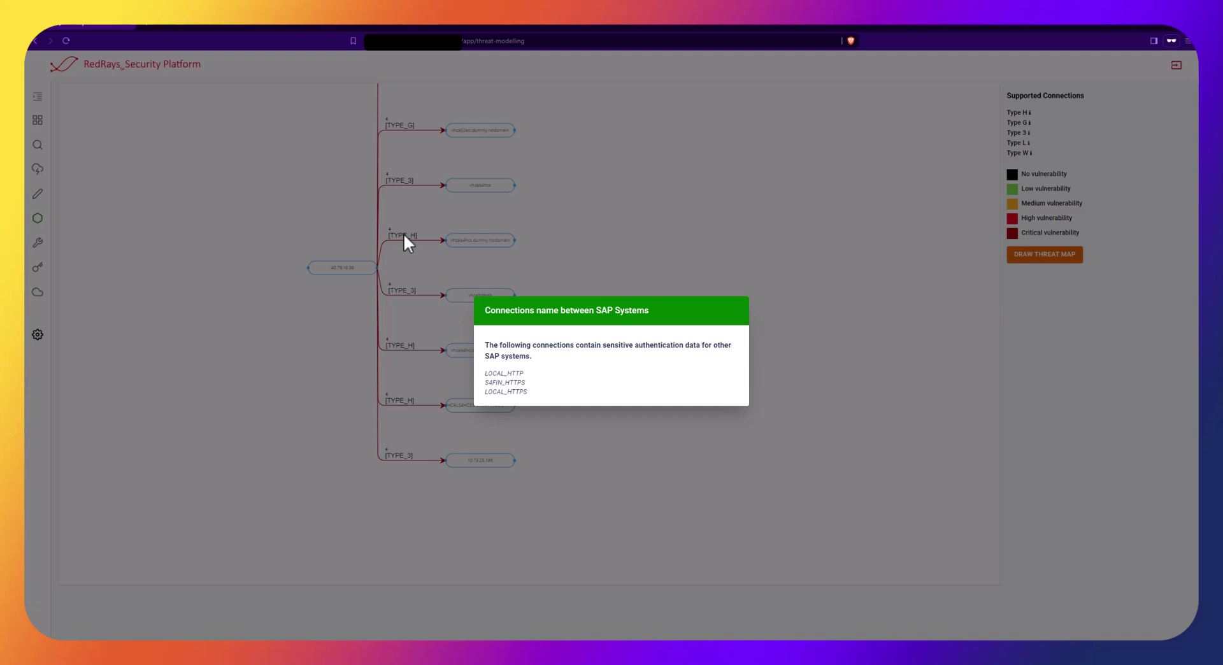
{"action": "left_click", "coordinate": [404, 235]}
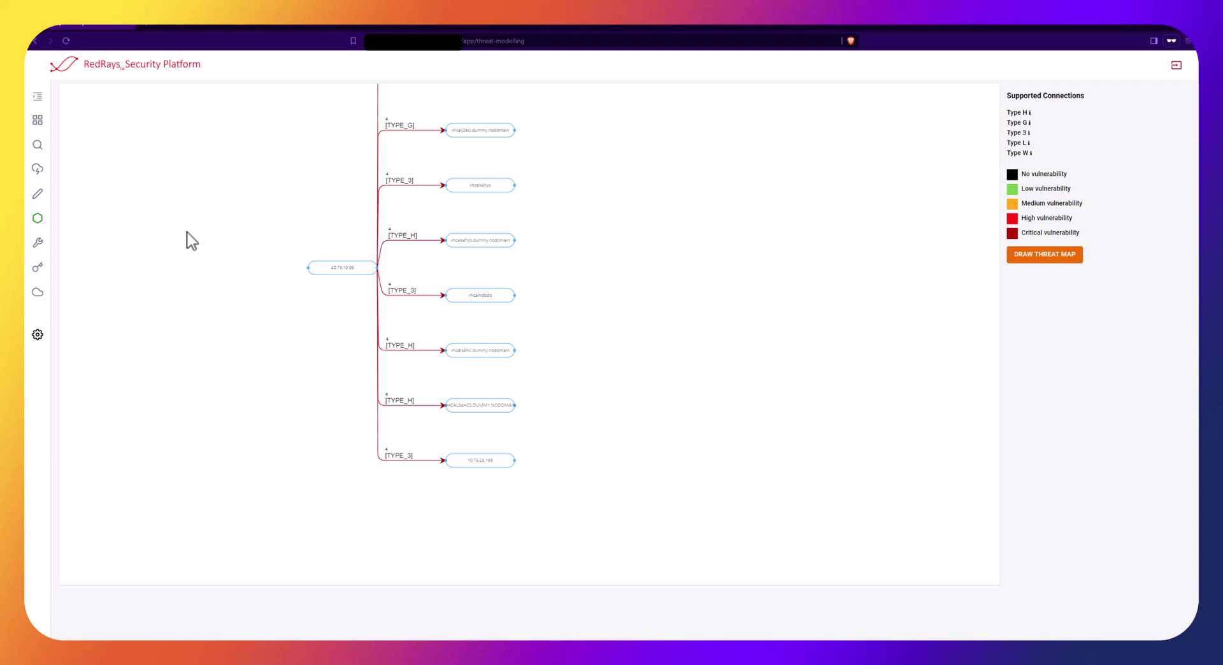
Load SAP VA | PP Report #0 on the profile parameters page and show all 63 checks
{"action": "left_click", "coordinate": [38, 245]}
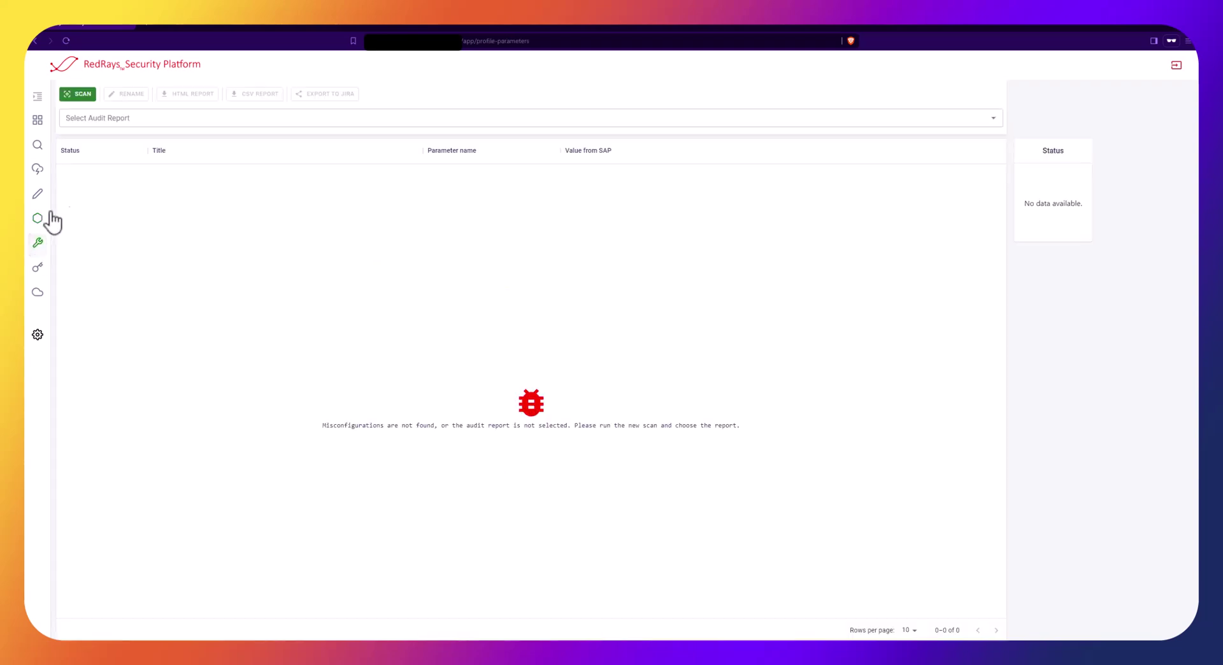
{"action": "left_click", "coordinate": [88, 121]}
{"action": "left_click", "coordinate": [89, 138]}
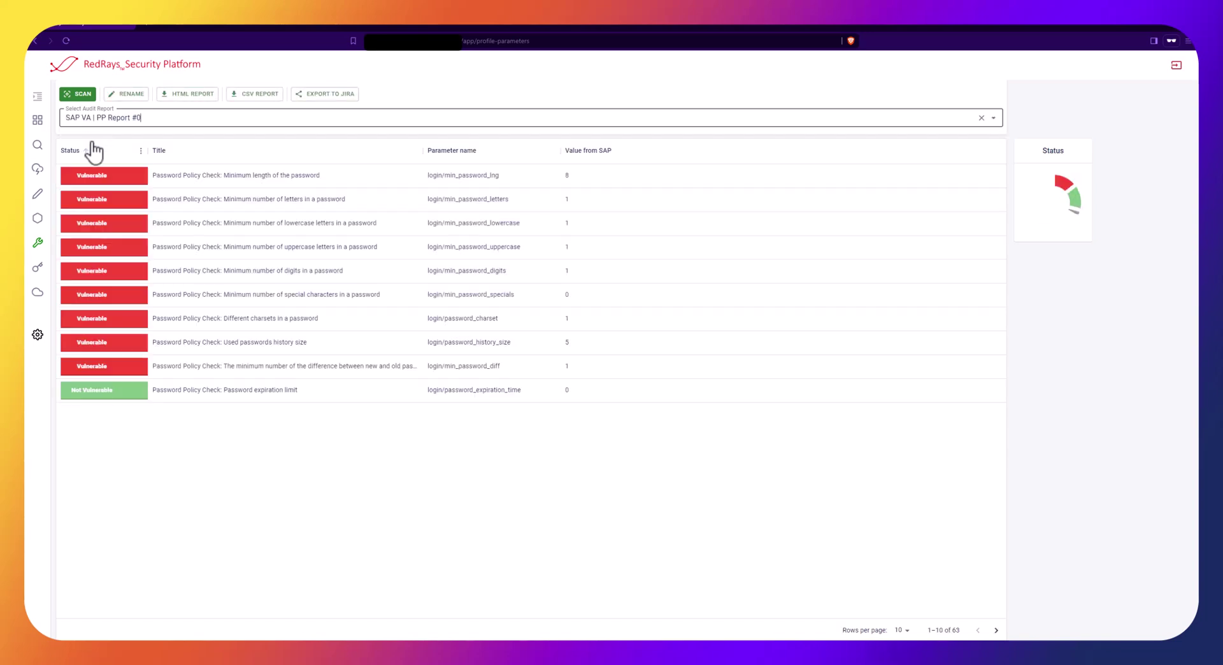
{"action": "left_click", "coordinate": [901, 630]}
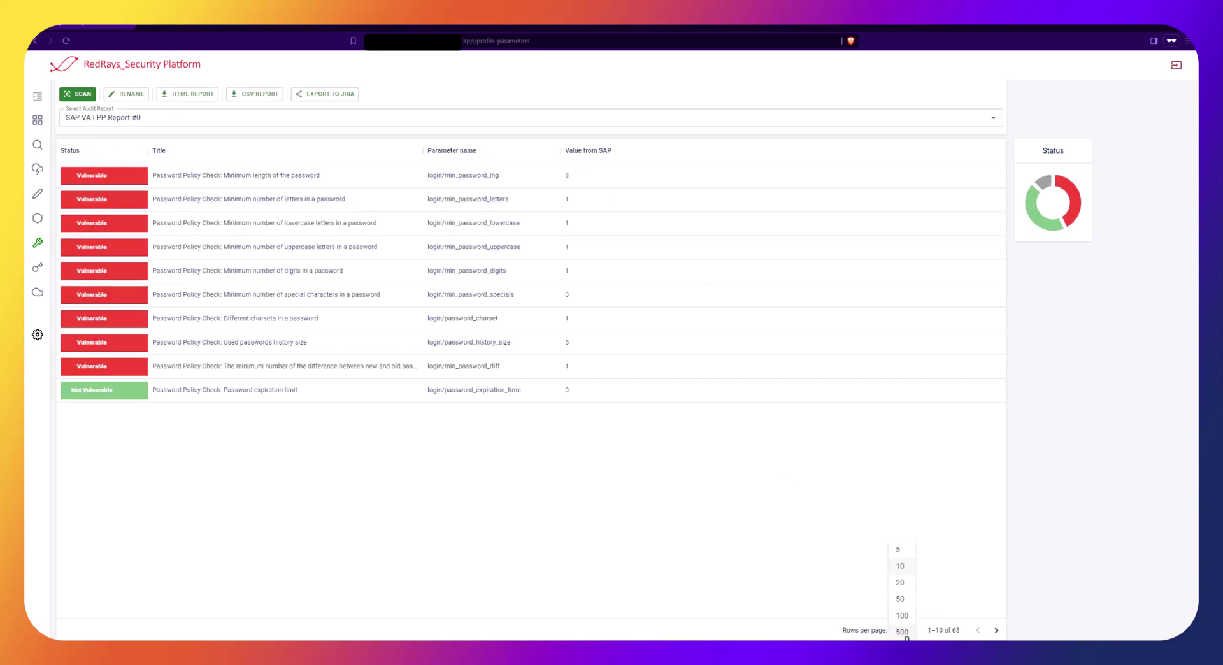
{"action": "left_click", "coordinate": [902, 631]}
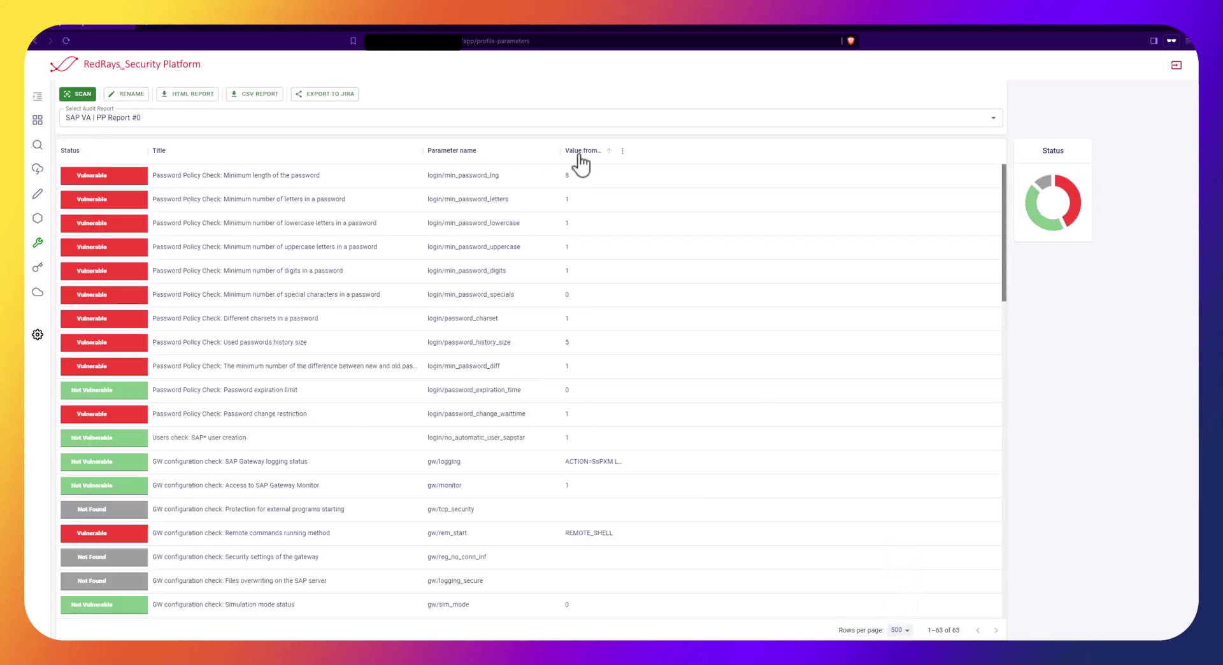
Sort the checks vulnerable-first by Status and review the minimum password length check's details
{"action": "left_click", "coordinate": [104, 153]}
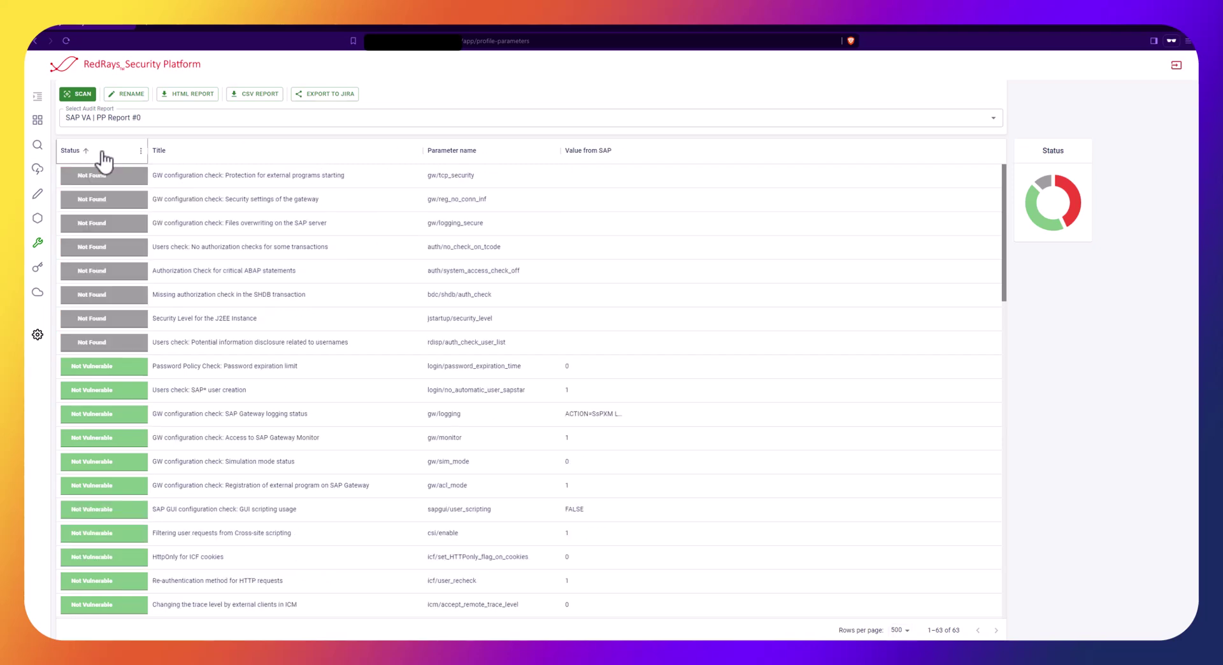
{"action": "left_click", "coordinate": [102, 154]}
{"action": "double_click", "coordinate": [232, 178]}
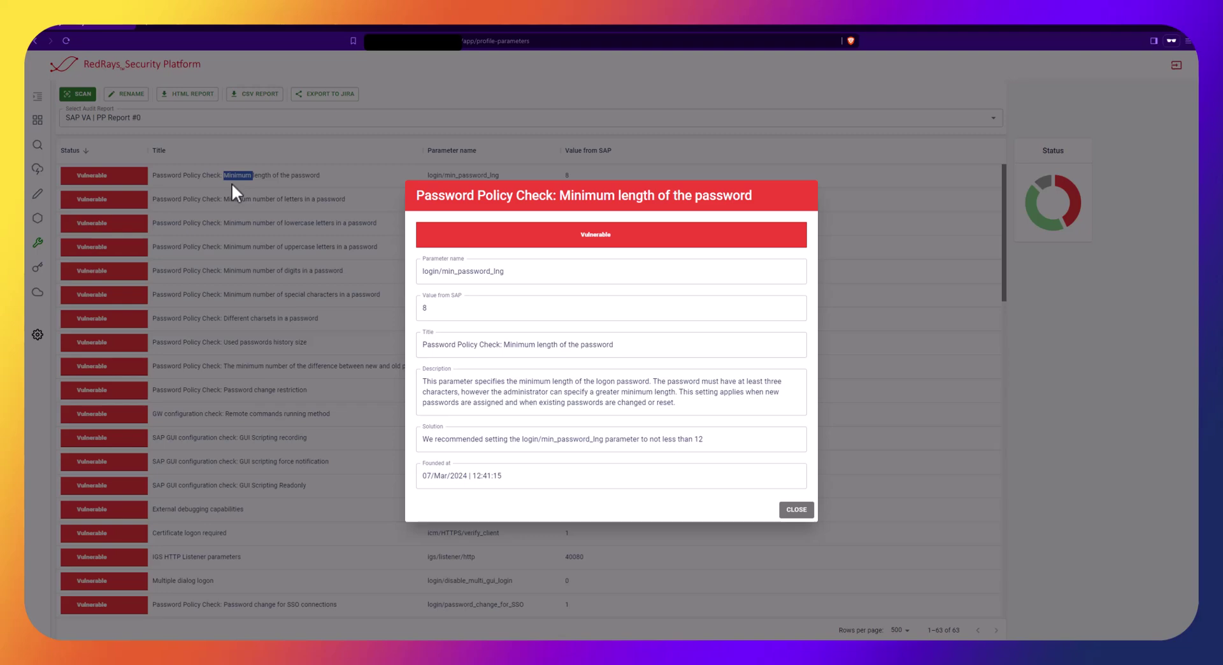
{"action": "left_click", "coordinate": [232, 183]}
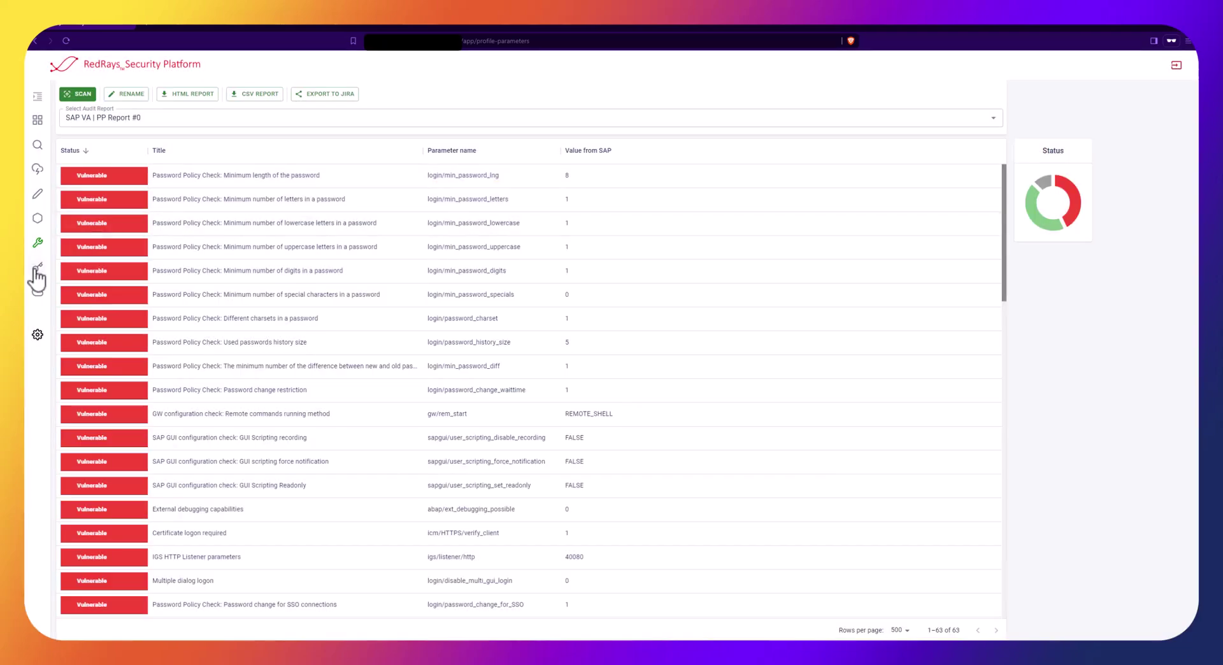
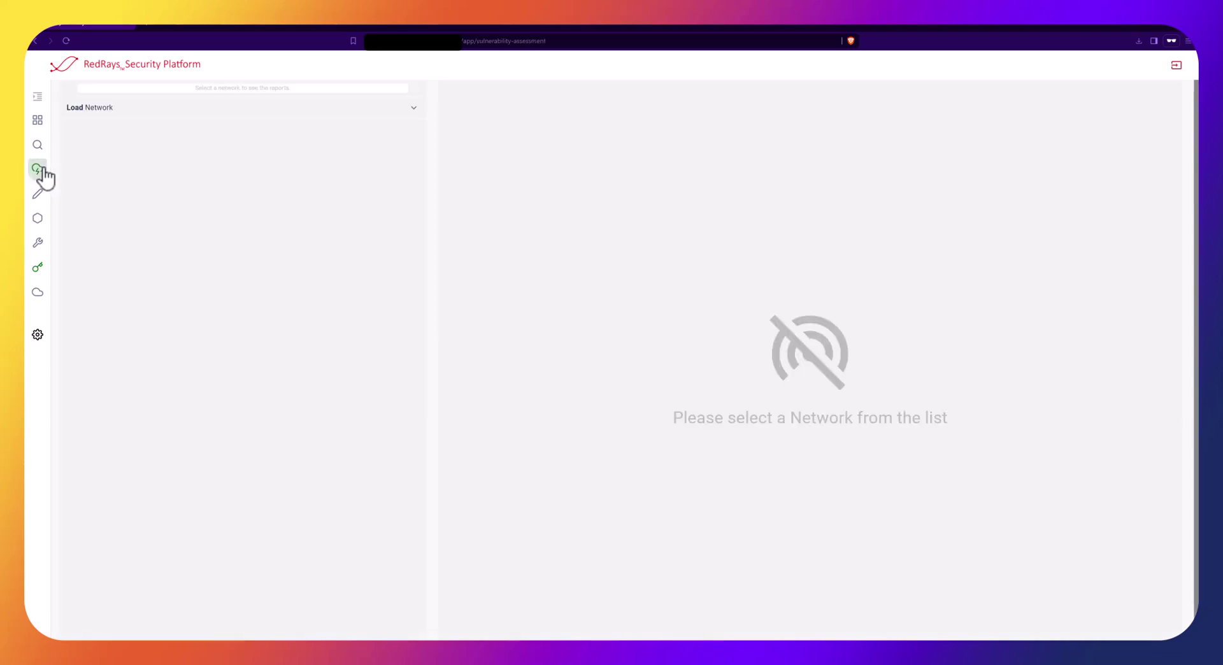
Load the SAP VA network and open its BlackBox report
{"action": "left_click", "coordinate": [113, 116]}
{"action": "left_click", "coordinate": [122, 169]}
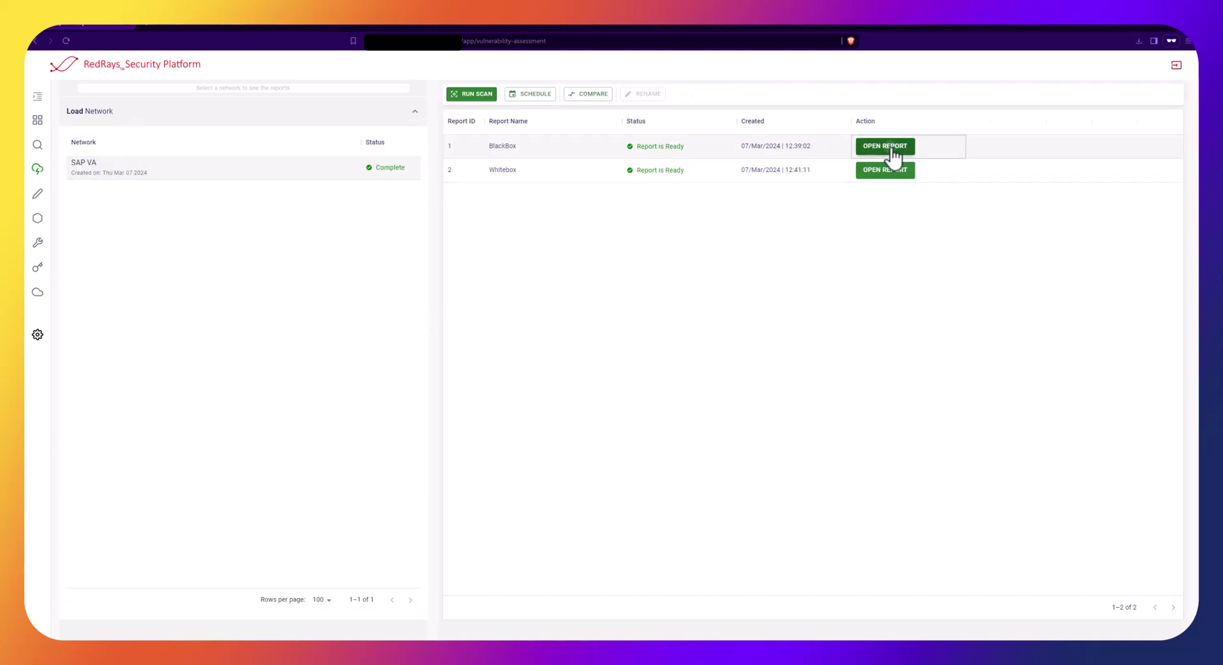
{"action": "left_click", "coordinate": [889, 147]}
Export the report as HTML sorted by severity, keep the download, and open BlackBox_sort_by_severity.html
{"action": "left_click", "coordinate": [819, 99]}
{"action": "left_click", "coordinate": [818, 121]}
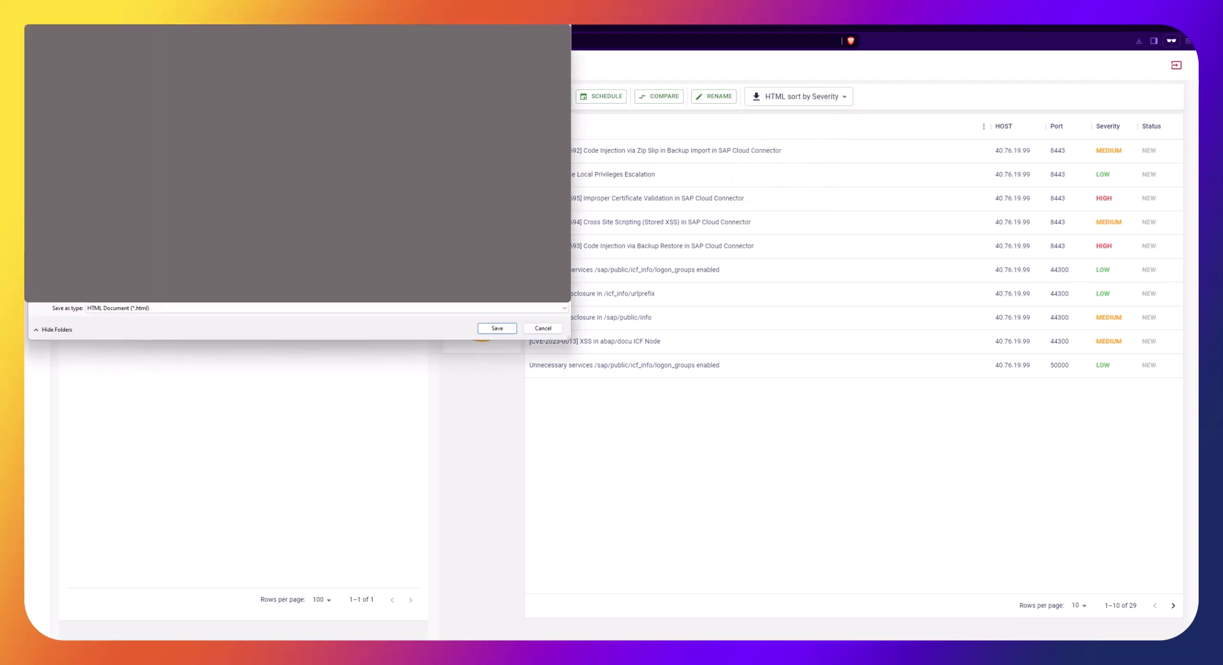
{"action": "left_click", "coordinate": [500, 328]}
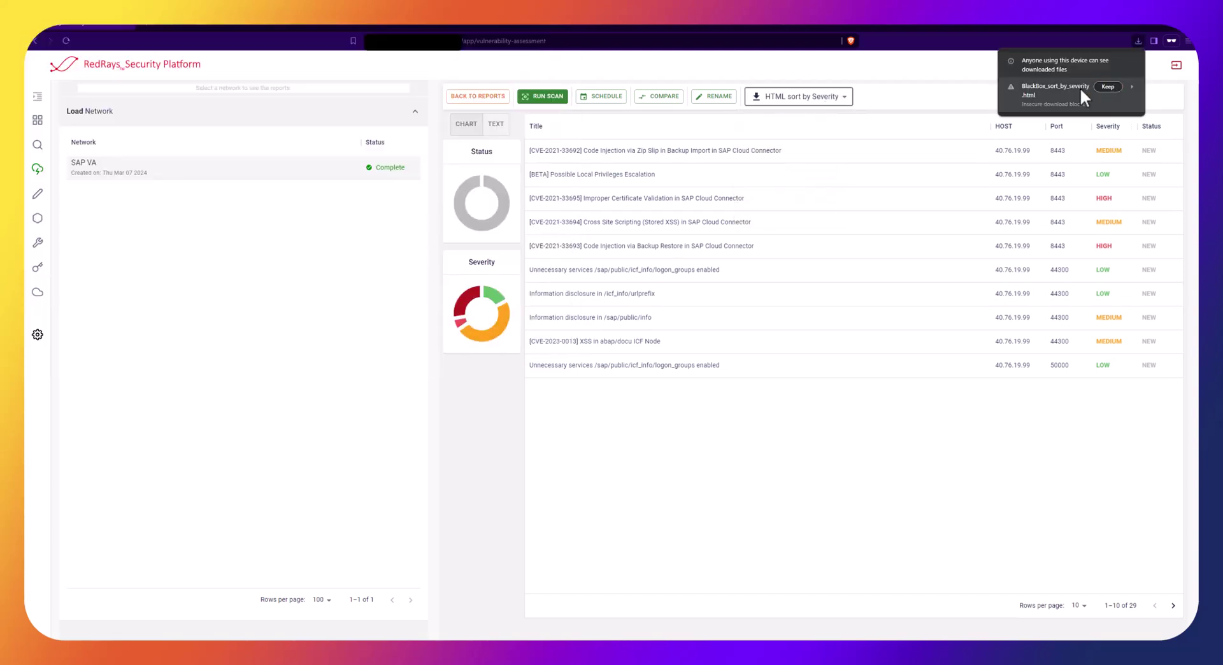
{"action": "left_click", "coordinate": [1106, 86]}
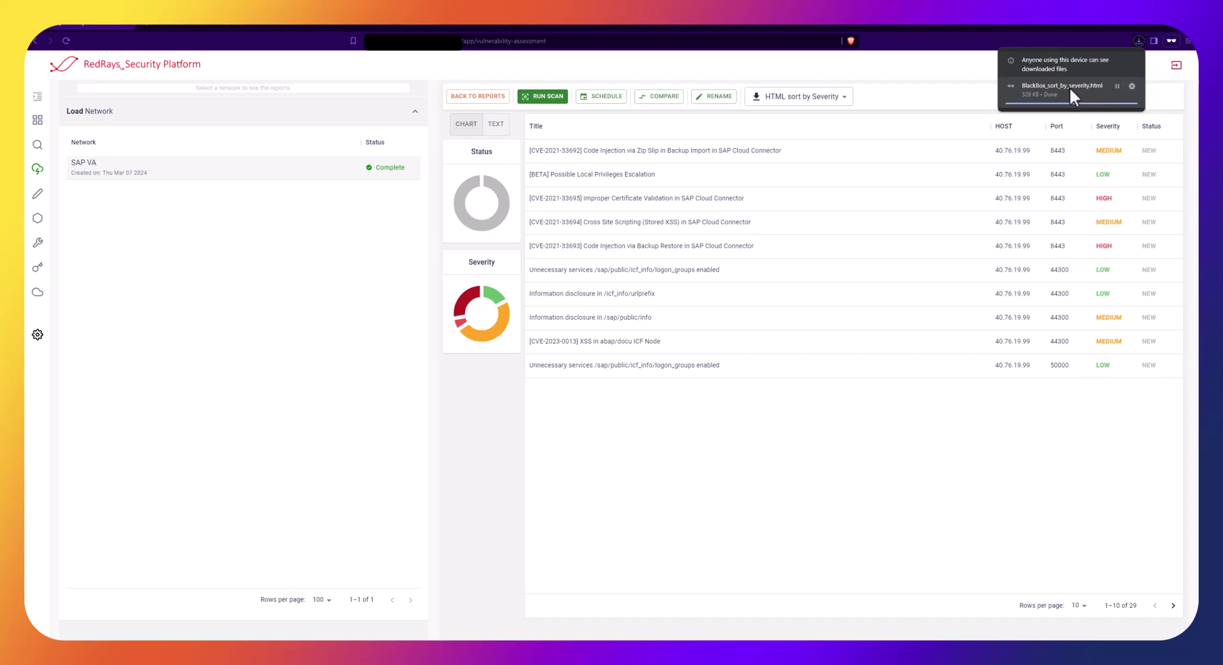
{"action": "left_click", "coordinate": [1069, 91]}
Scroll through the BlackBox HTML report, then return to RedRays and show the Dashboard's 97 vulnerabilities
{"action": "scroll", "coordinate": [614, 410], "scroll_direction": "down", "scroll_amount": 5}
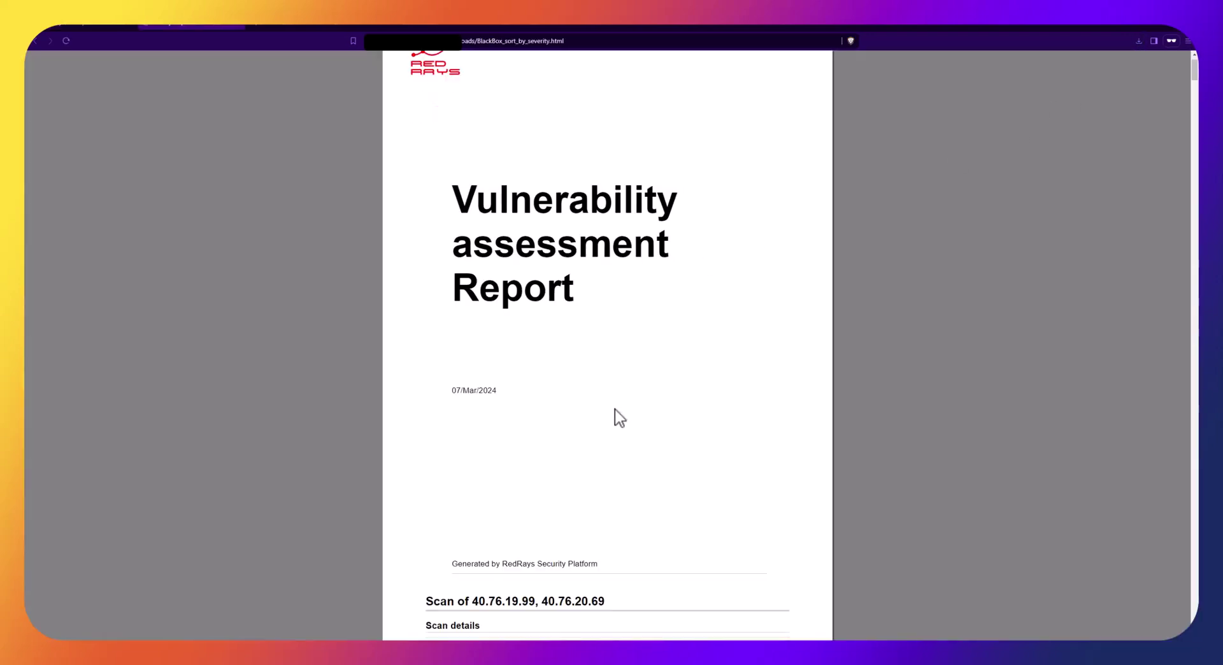
{"action": "scroll", "coordinate": [650, 494], "scroll_direction": "down", "scroll_amount": 3}
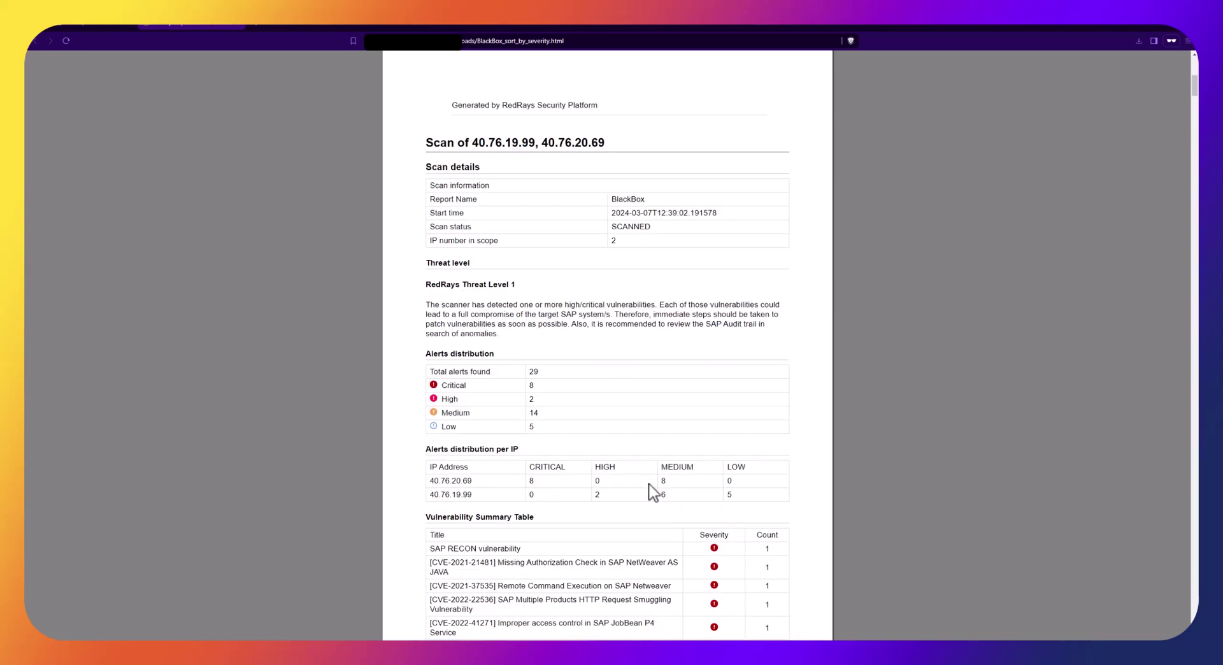
{"action": "scroll", "coordinate": [639, 484], "scroll_direction": "down", "scroll_amount": 2}
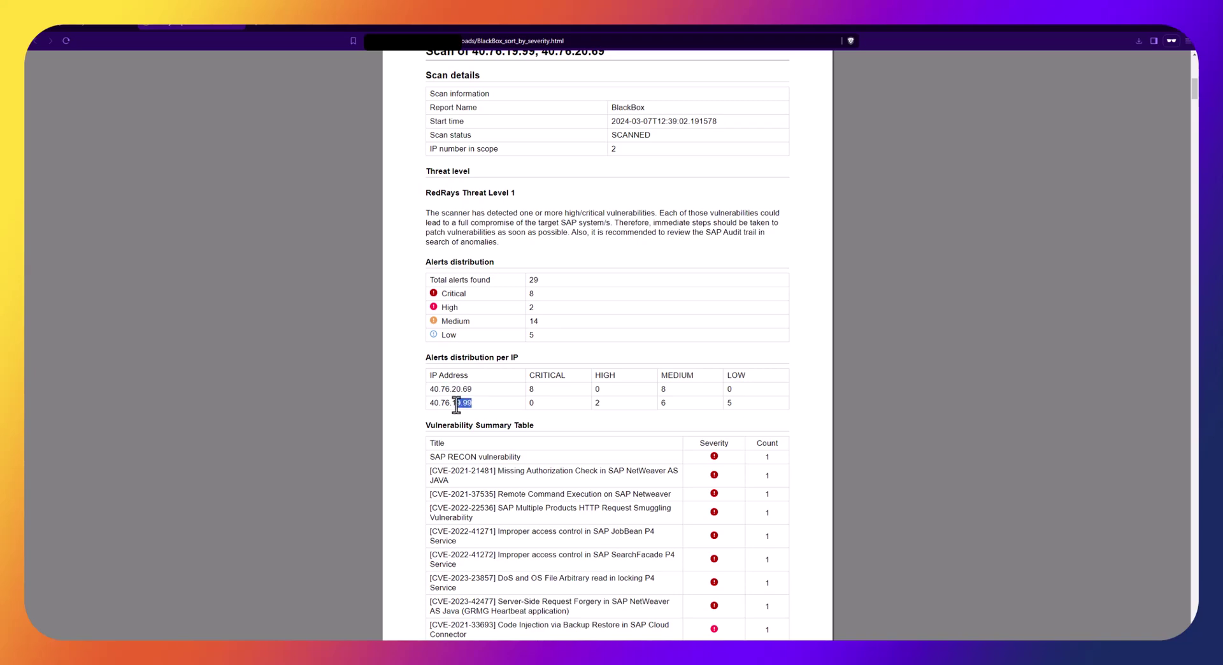
{"action": "scroll", "coordinate": [492, 426], "scroll_direction": "down", "scroll_amount": 3}
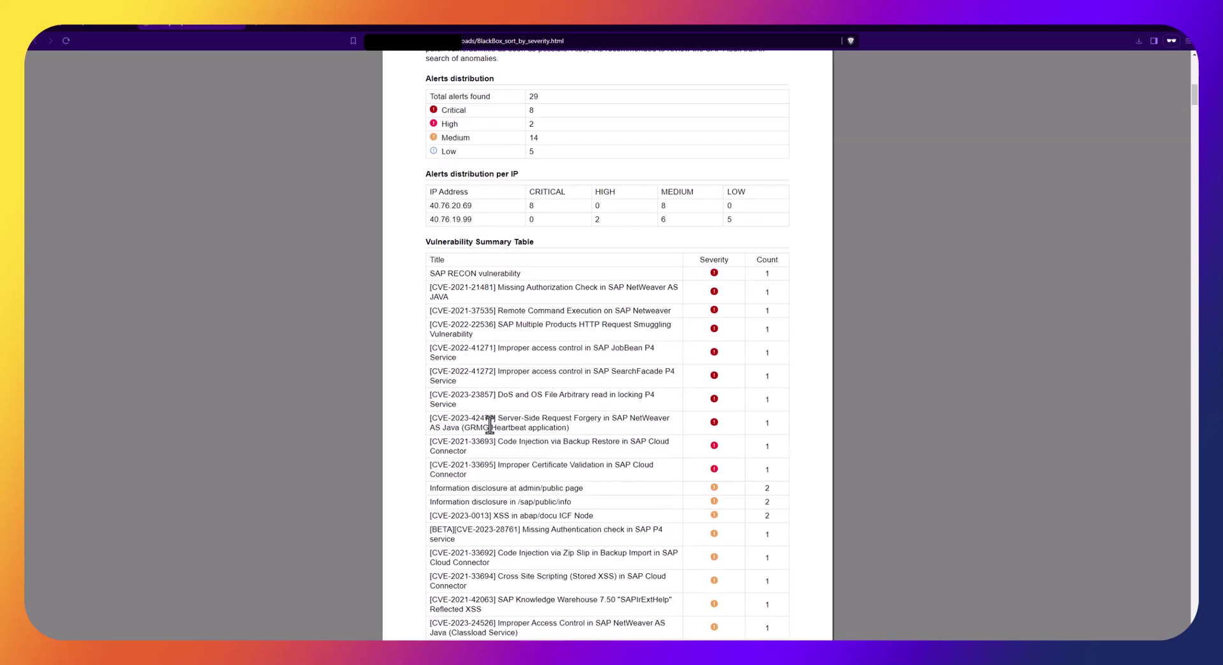
{"action": "scroll", "coordinate": [489, 424], "scroll_direction": "down", "scroll_amount": 2}
{"action": "scroll", "coordinate": [489, 426], "scroll_direction": "down", "scroll_amount": 7}
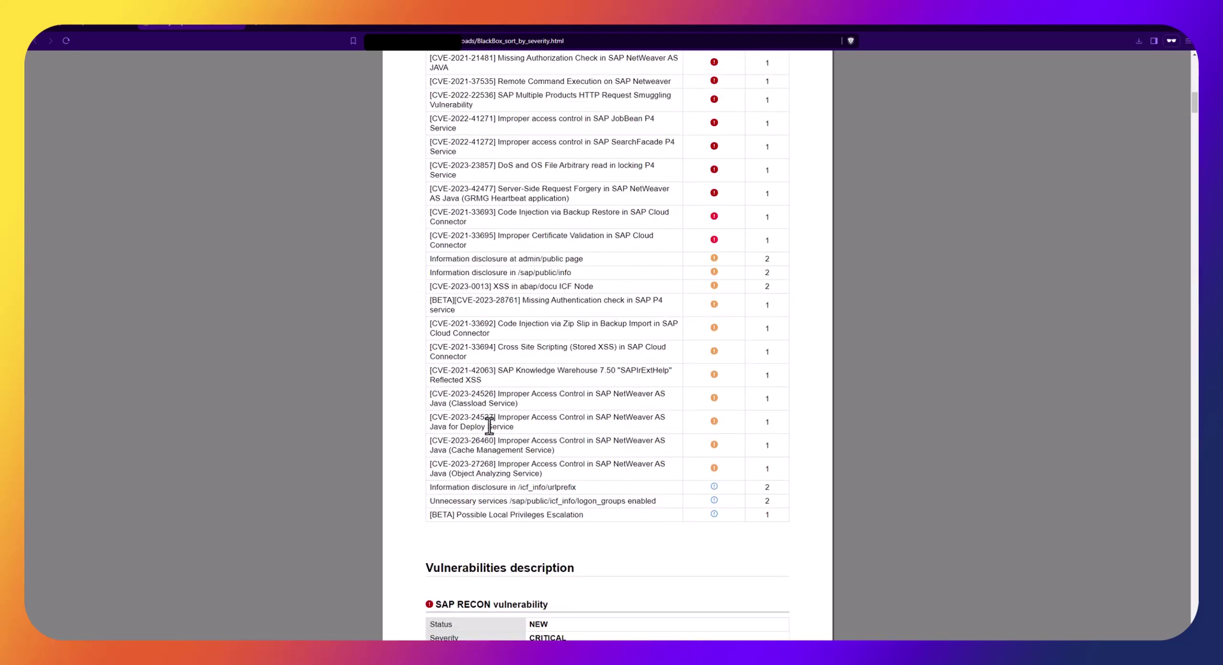
{"action": "scroll", "coordinate": [491, 436], "scroll_direction": "down", "scroll_amount": 4}
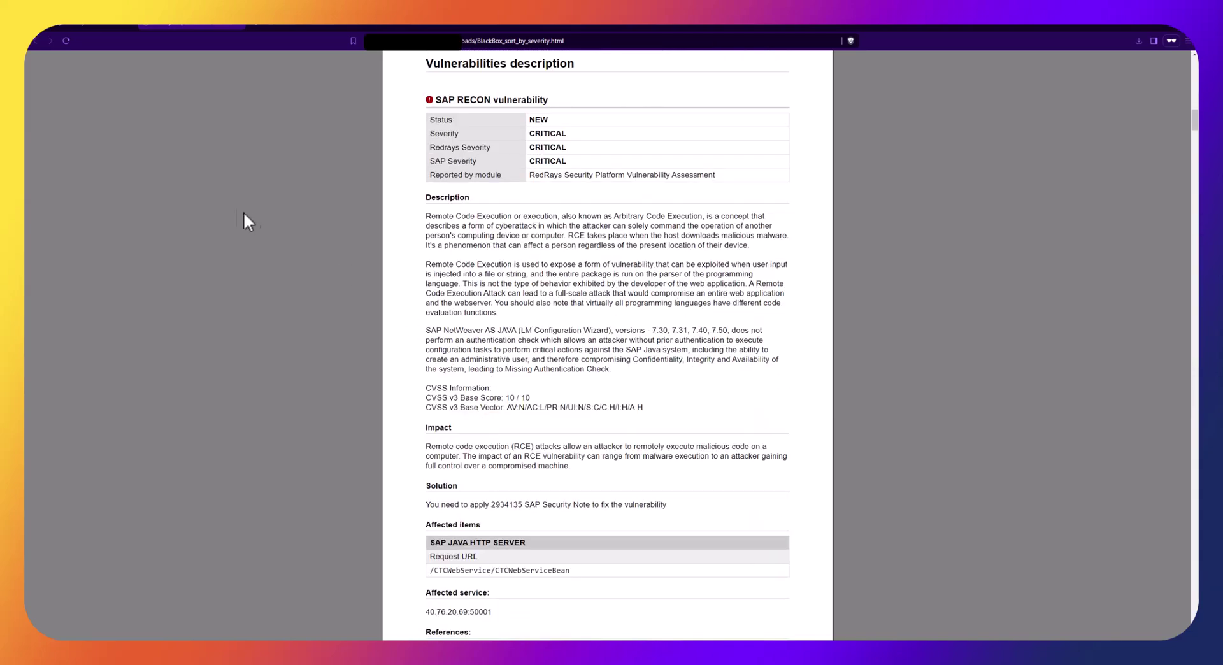
{"action": "left_click", "coordinate": [78, 30]}
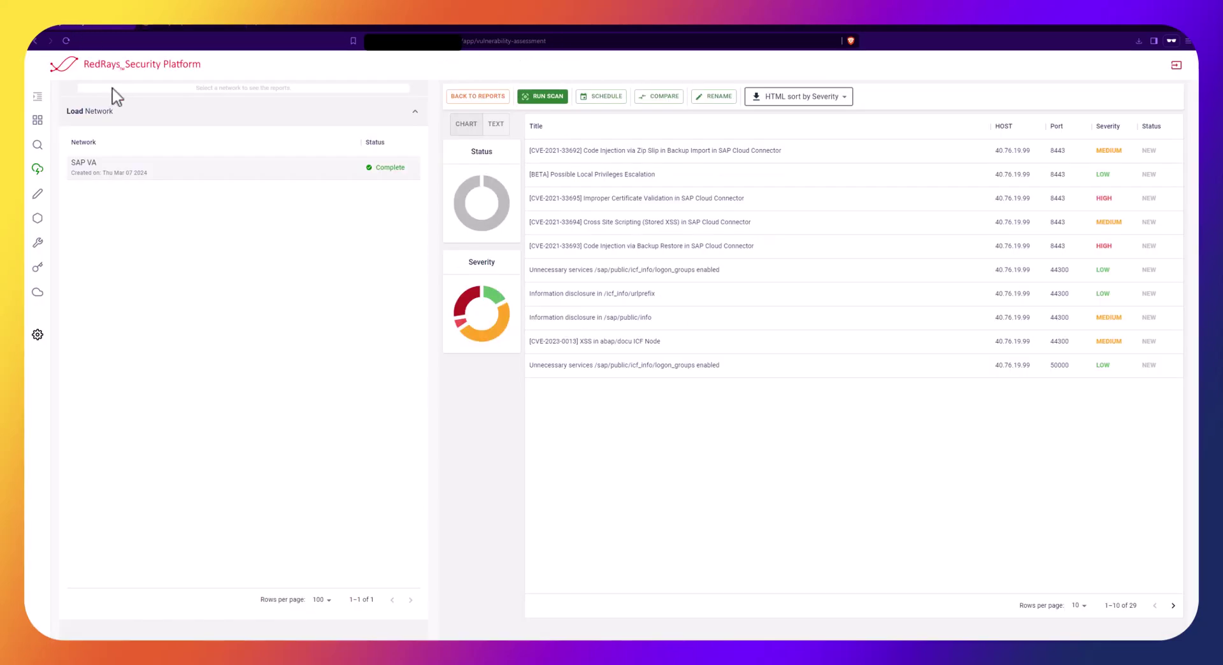
{"action": "left_click", "coordinate": [41, 120]}
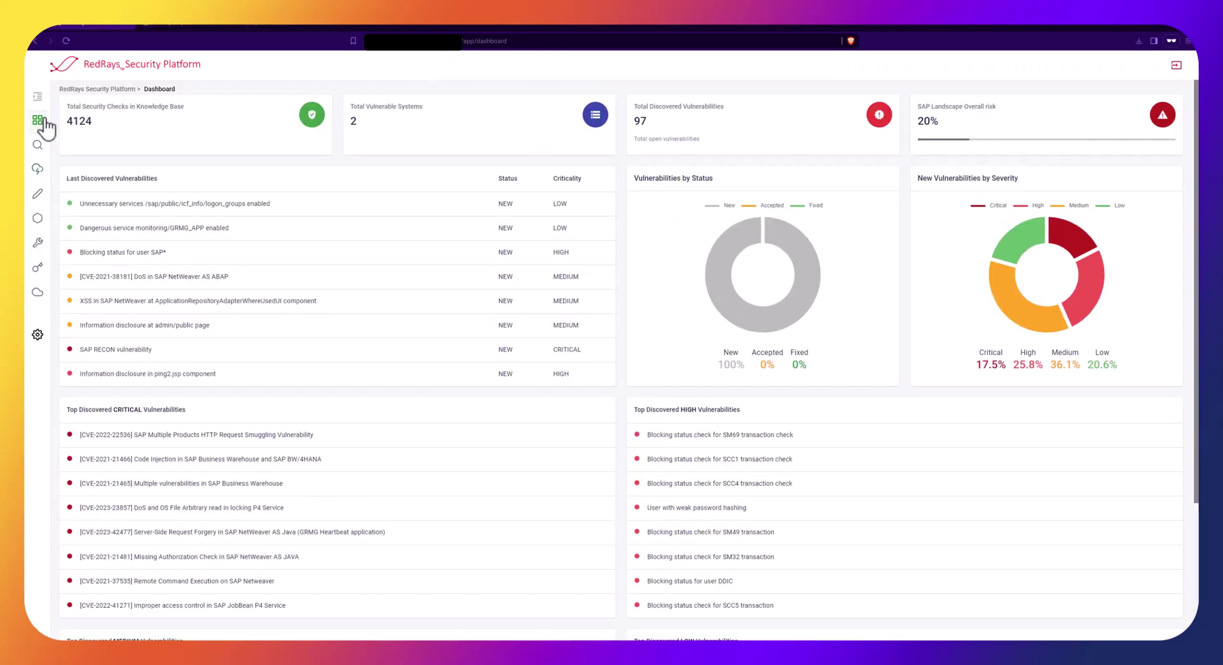